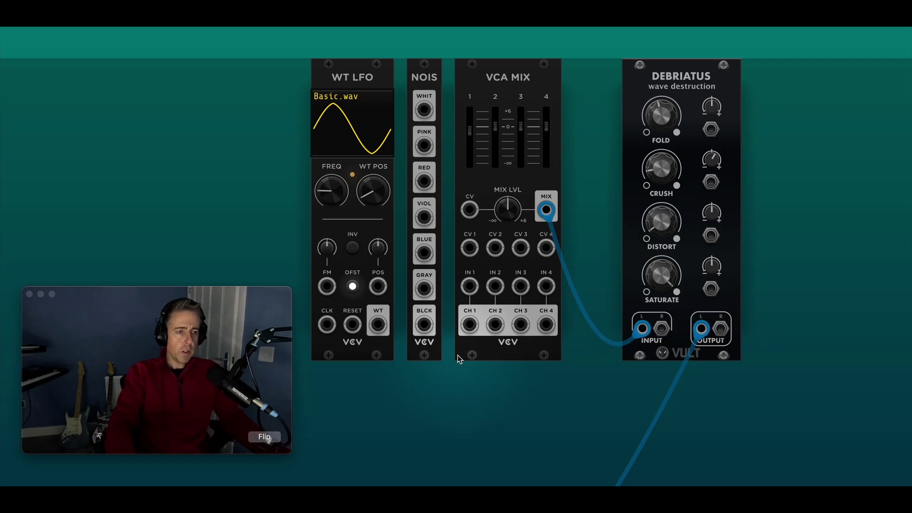
# Step: Patch WT LFO into VCA MIX input 1 and white noise into input 2, pulling channel 1 to about -26 dB and channel 2 well down
pyautogui.scroll(-1, 458, 354)
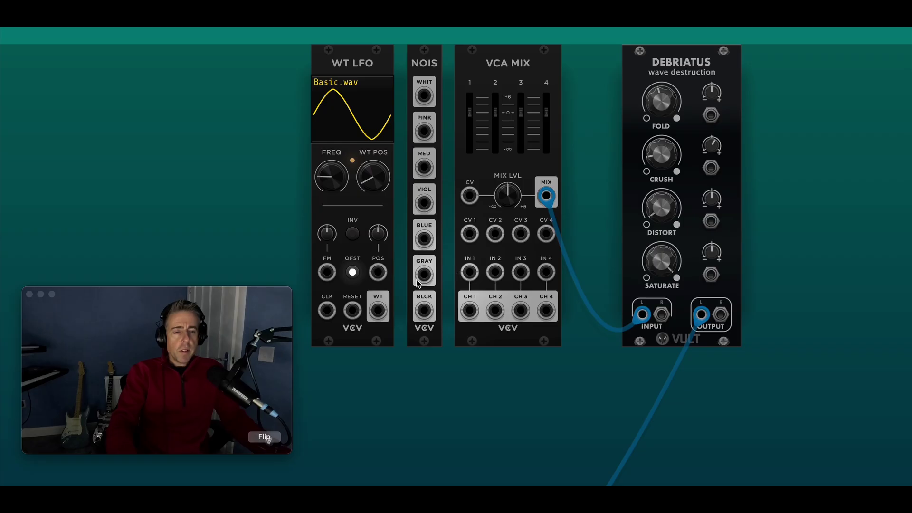
pyautogui.moveTo(378, 309); pyautogui.dragTo(470, 272)
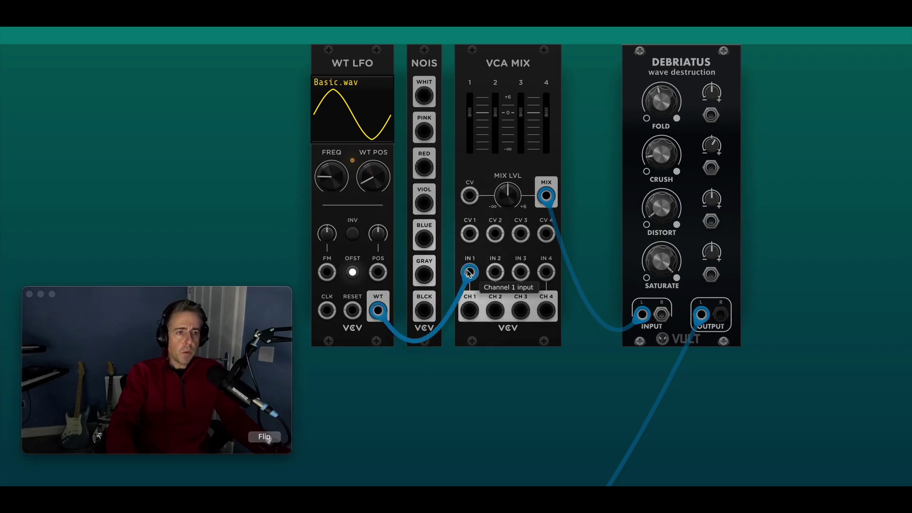
pyautogui.moveTo(469, 118); pyautogui.dragTo(470, 141)
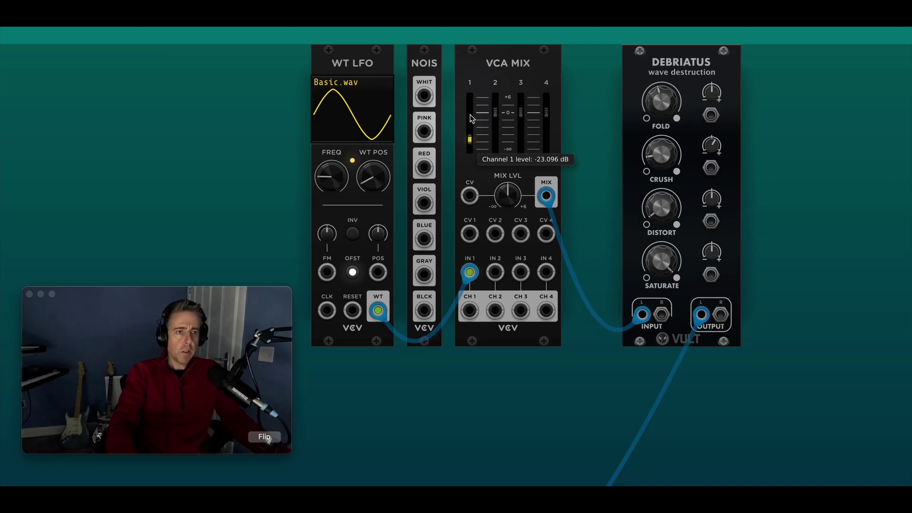
pyautogui.moveTo(496, 115); pyautogui.dragTo(496, 139)
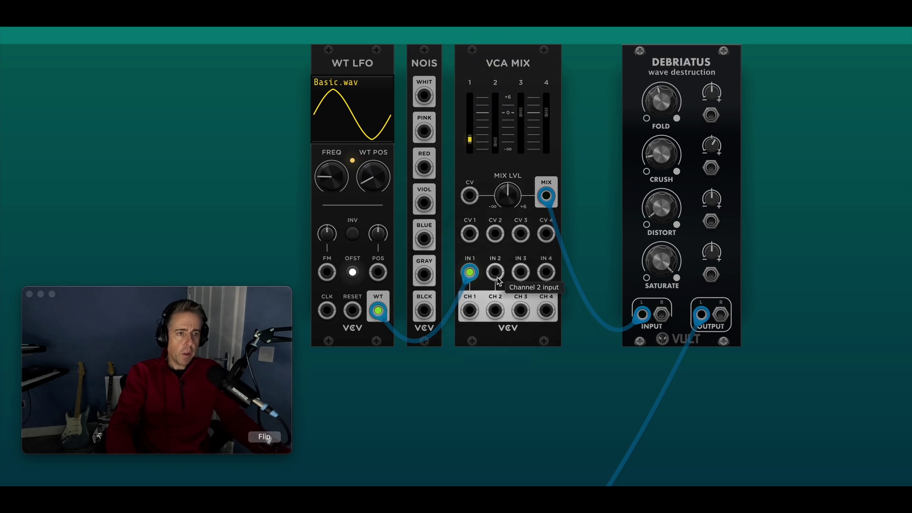
pyautogui.moveTo(495, 273); pyautogui.dragTo(424, 96)
pyautogui.moveTo(496, 142); pyautogui.dragTo(496, 150)
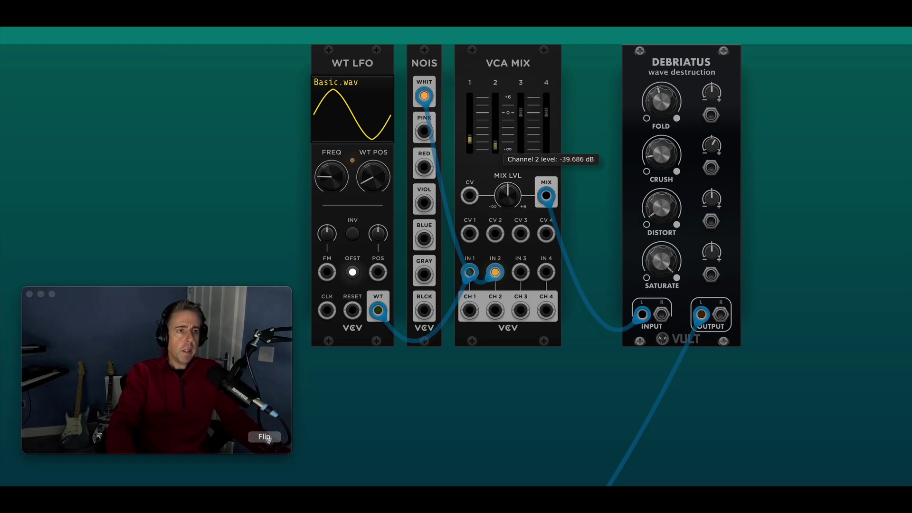
# Step: Raise VCA MIX channel 1, carrying the LFO, to about -17 dB
pyautogui.moveTo(475, 135)
pyautogui.moveTo(469, 139); pyautogui.dragTo(470, 126)
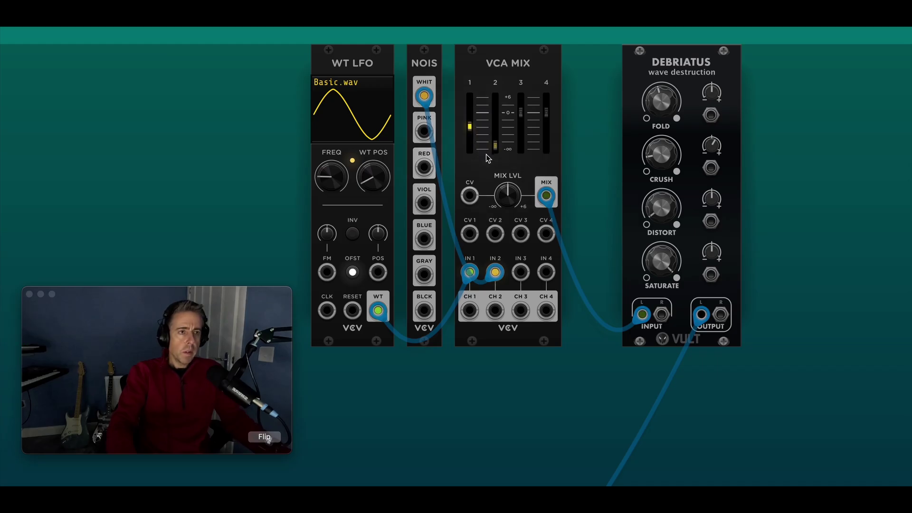
pyautogui.moveTo(497, 151)
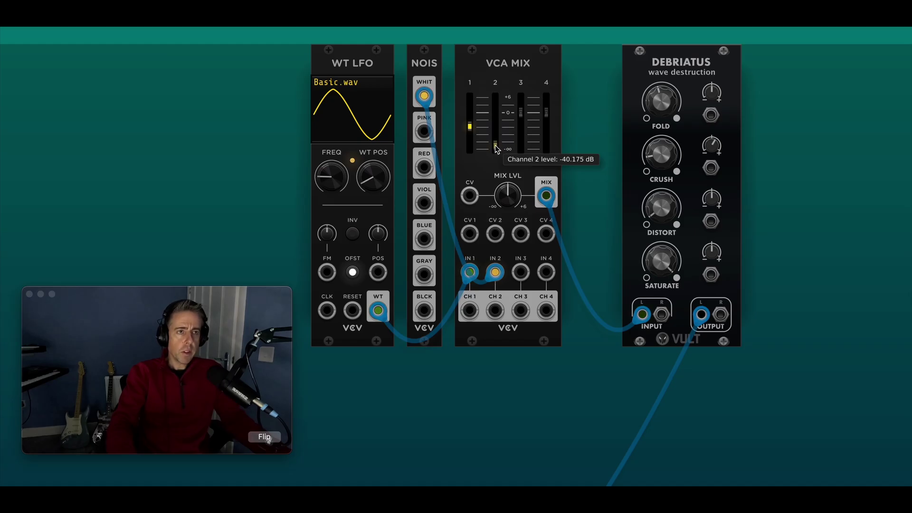
# Step: Set the WT LFO to about 0.55 Hz at wavetable position 21%, and reduce Debriatus fold to about 0.24
pyautogui.moveTo(354, 193)
pyautogui.moveTo(332, 177); pyautogui.dragTo(331, 172)
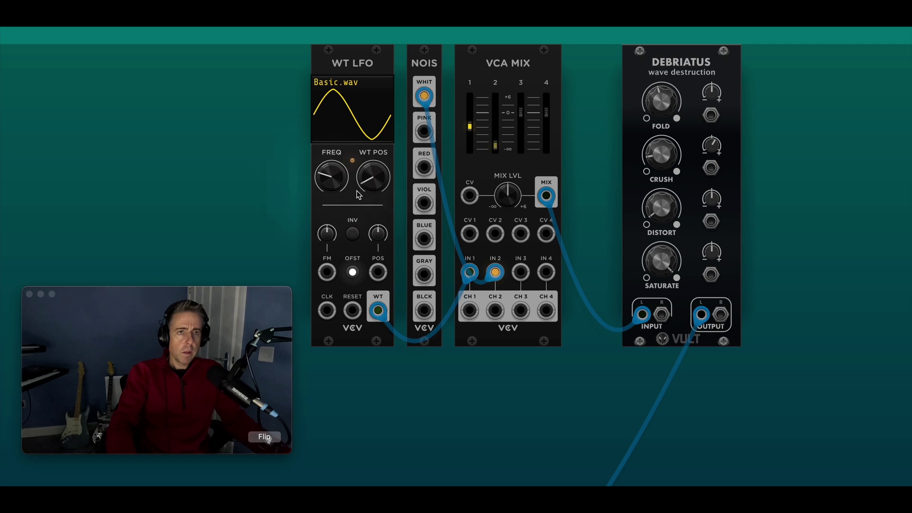
pyautogui.moveTo(384, 188)
pyautogui.moveTo(385, 188); pyautogui.dragTo(385, 173)
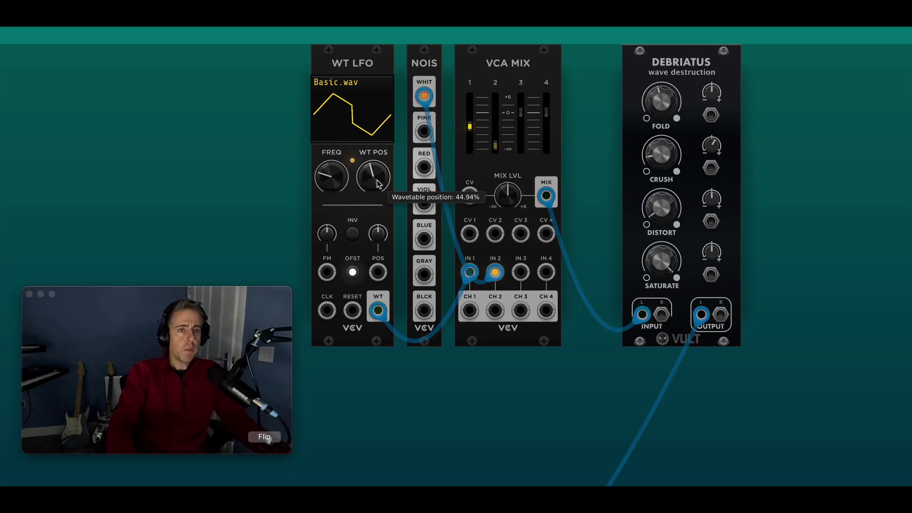
pyautogui.moveTo(331, 177); pyautogui.dragTo(331, 155)
pyautogui.moveTo(661, 101); pyautogui.dragTo(664, 96)
# Step: Slow the WT LFO to about 0.1 Hz and feed Debriatus's left output into VCA MIX channel 3 at about -18 dB
pyautogui.moveTo(335, 183); pyautogui.dragTo(361, 184)
pyautogui.moveTo(521, 112); pyautogui.dragTo(521, 150)
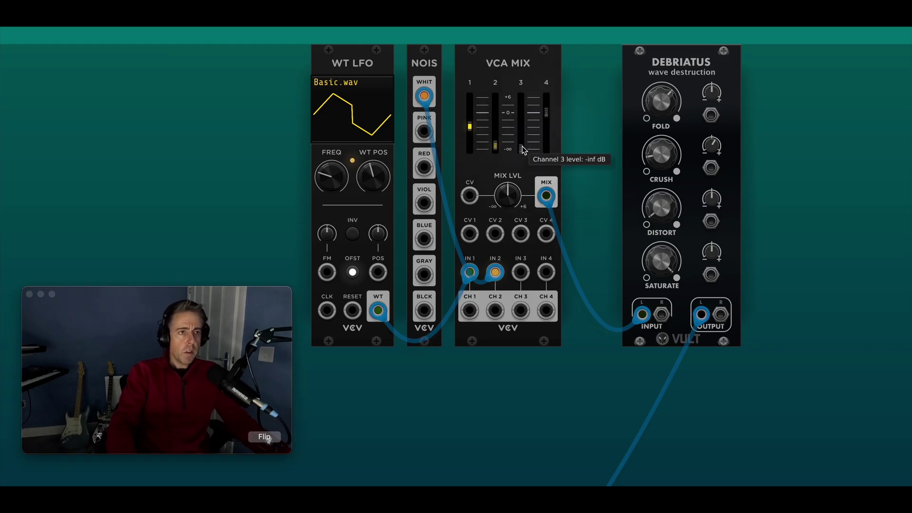
pyautogui.moveTo(521, 272); pyautogui.dragTo(702, 314)
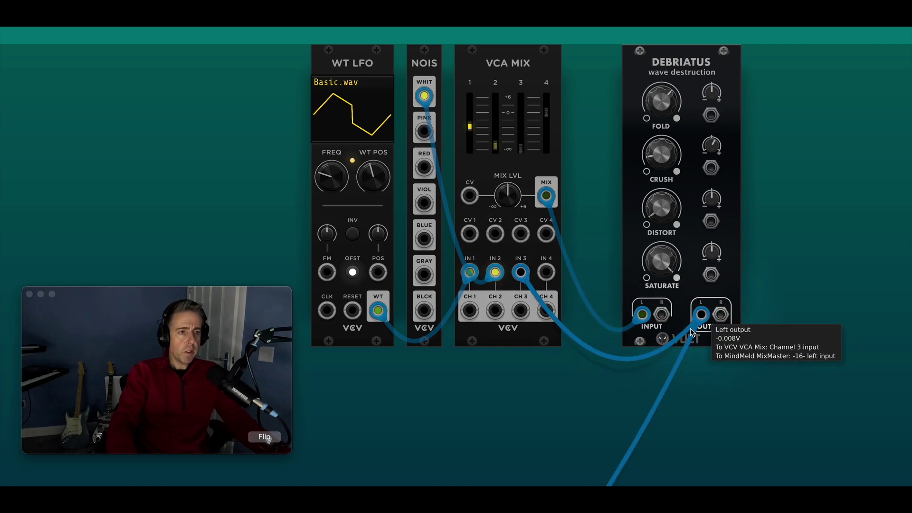
pyautogui.moveTo(523, 153)
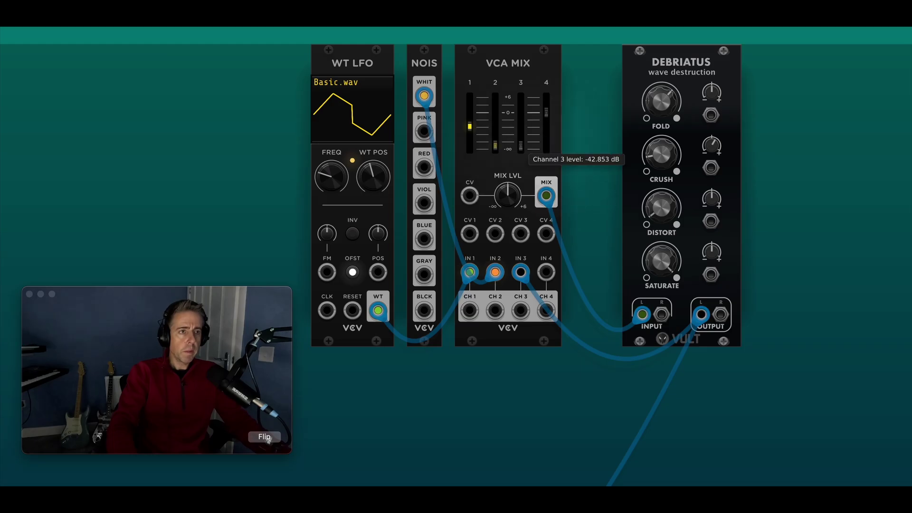
pyautogui.moveTo(521, 142); pyautogui.dragTo(521, 136)
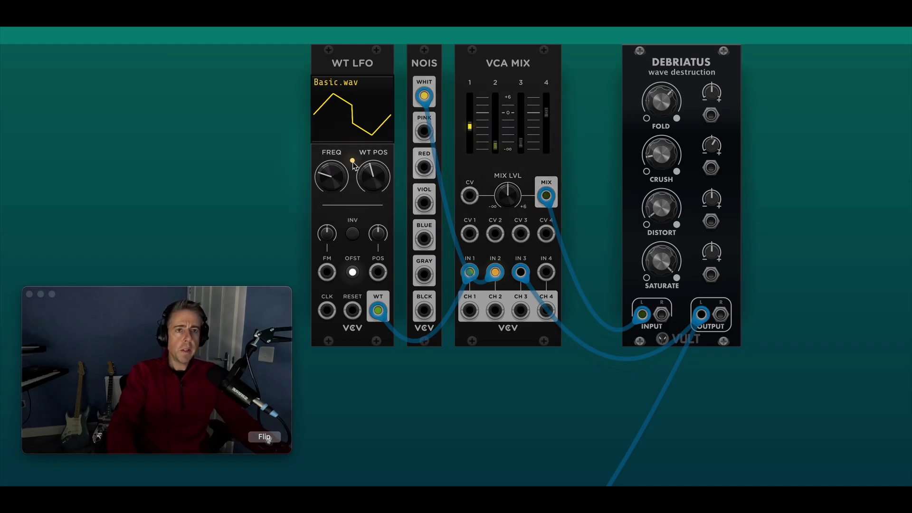
# Step: Add a DADSR(H) envelope beside the LFO, set to triggered mode and looping
pyautogui.rightClick(238, 130)
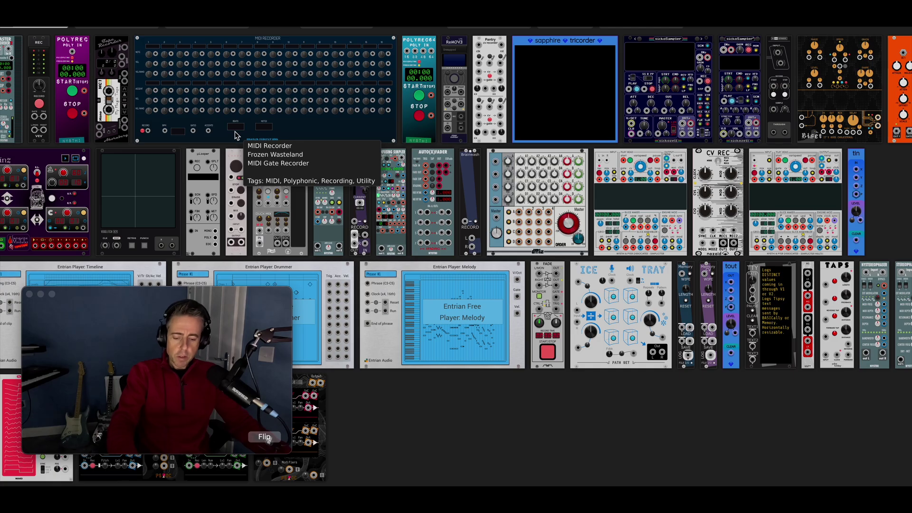
pyautogui.write('adsr')
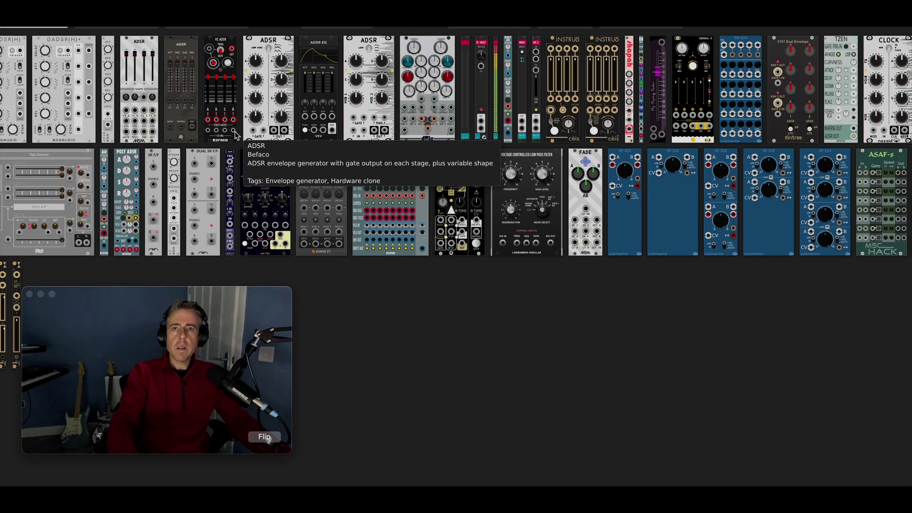
pyautogui.click(12, 85)
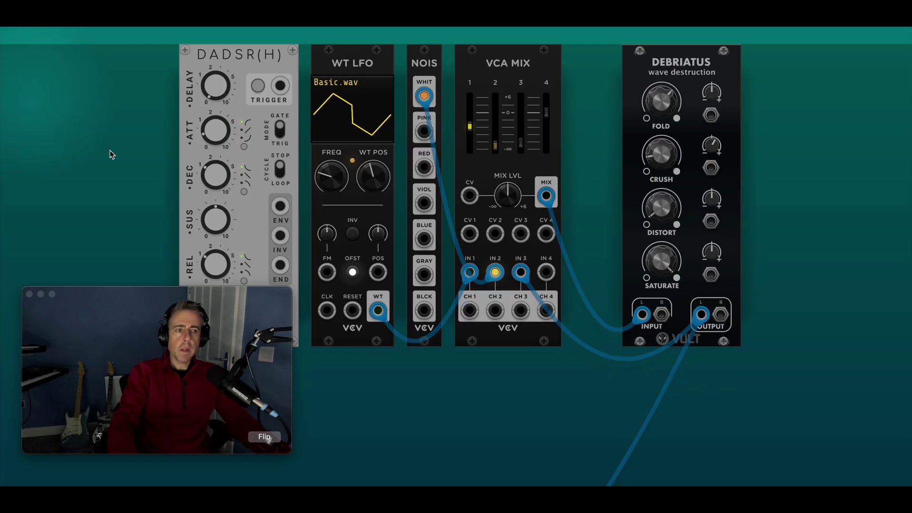
pyautogui.moveTo(235, 71); pyautogui.dragTo(227, 76)
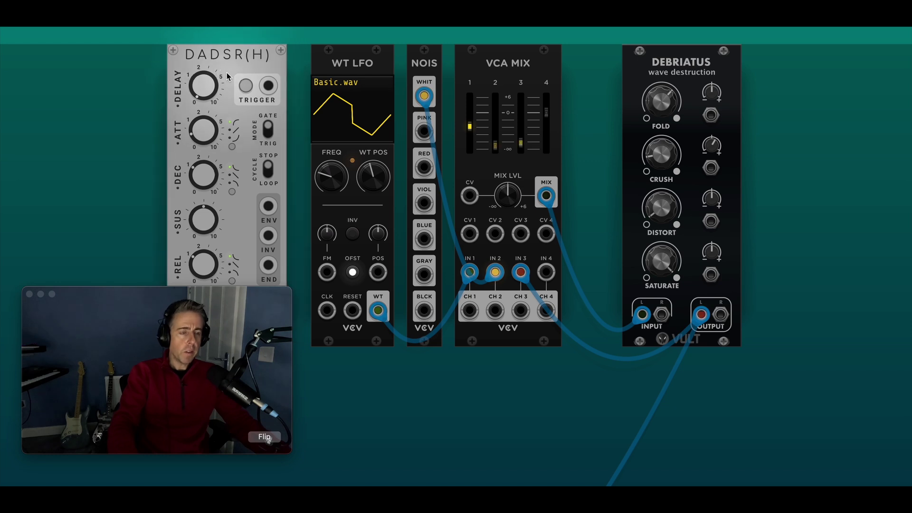
pyautogui.moveTo(193, 133)
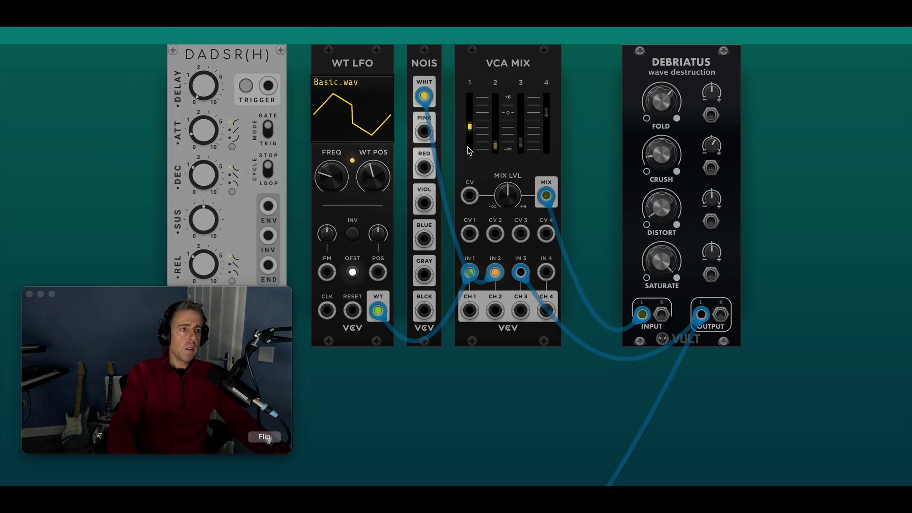
pyautogui.moveTo(475, 135)
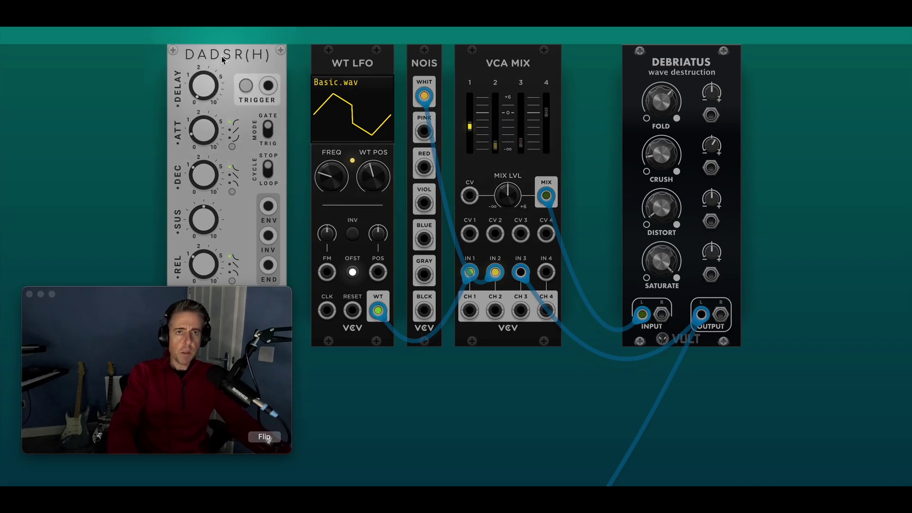
pyautogui.moveTo(489, 118)
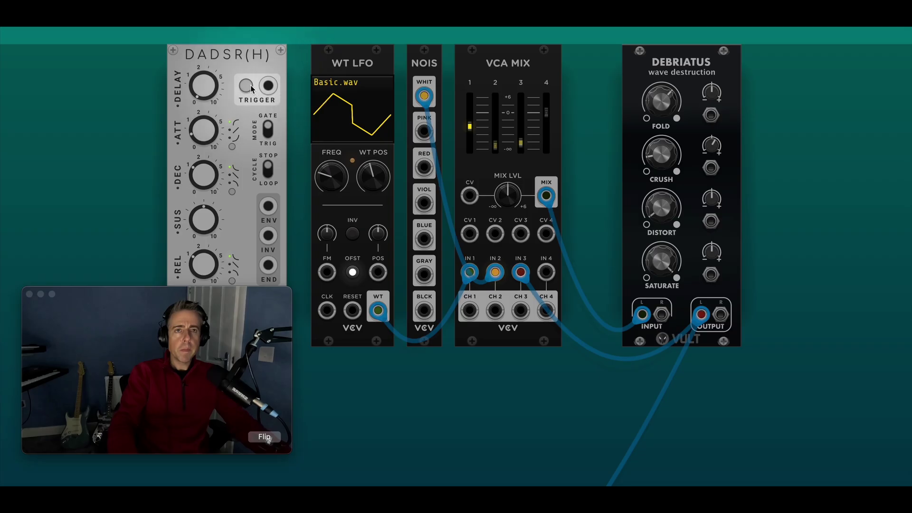
pyautogui.click(268, 128)
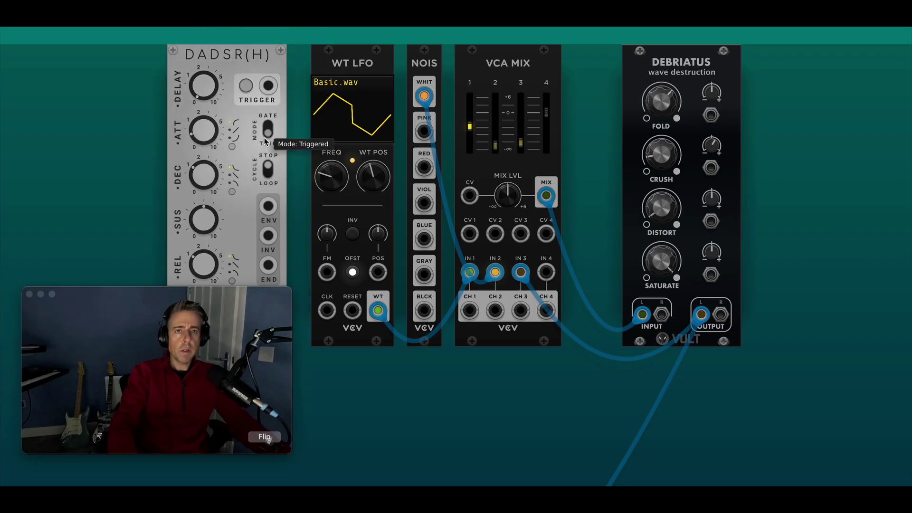
pyautogui.click(268, 169)
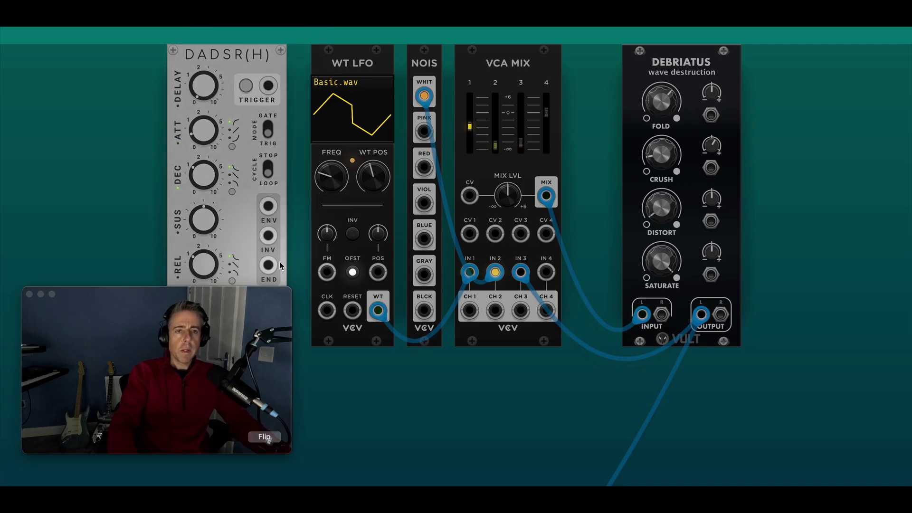
# Step: Cable the envelope's END output to the WT LFO FM input at about 30% depth and trigger it twice
pyautogui.moveTo(270, 267); pyautogui.dragTo(327, 272)
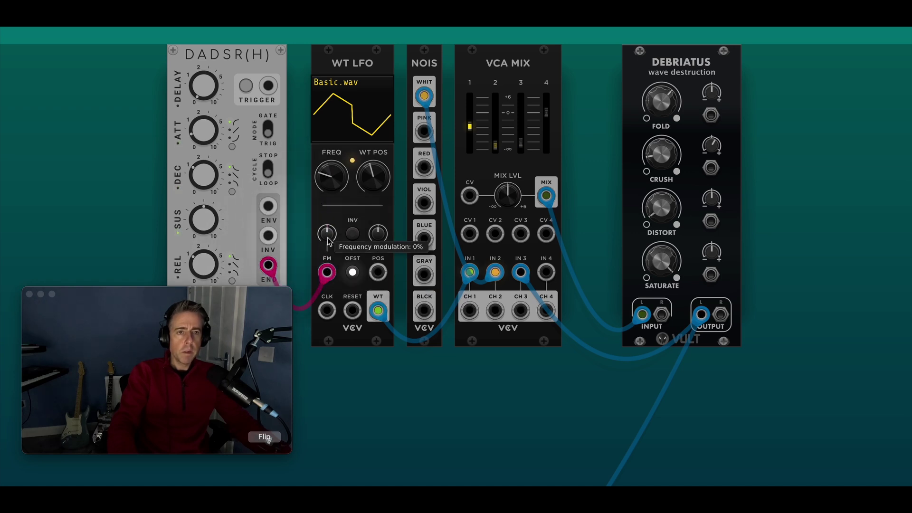
pyautogui.moveTo(327, 233); pyautogui.dragTo(326, 230)
pyautogui.click(248, 87)
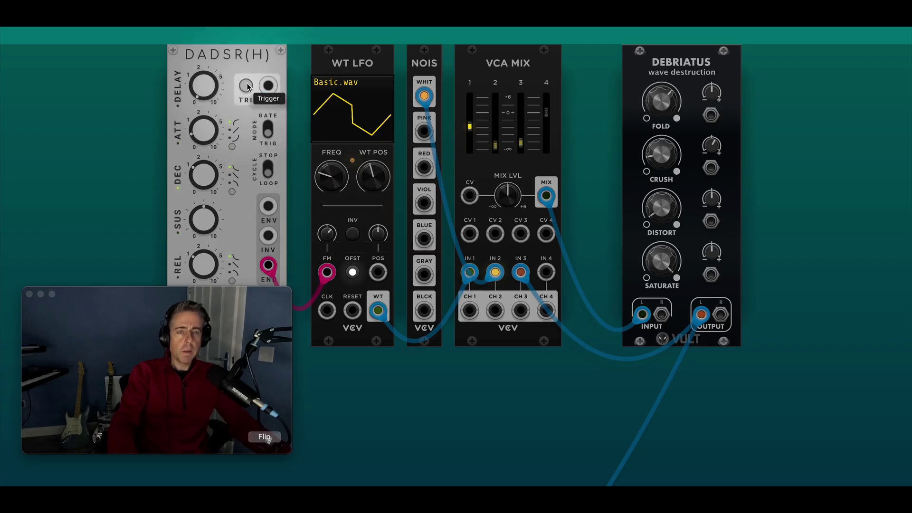
pyautogui.click(248, 87)
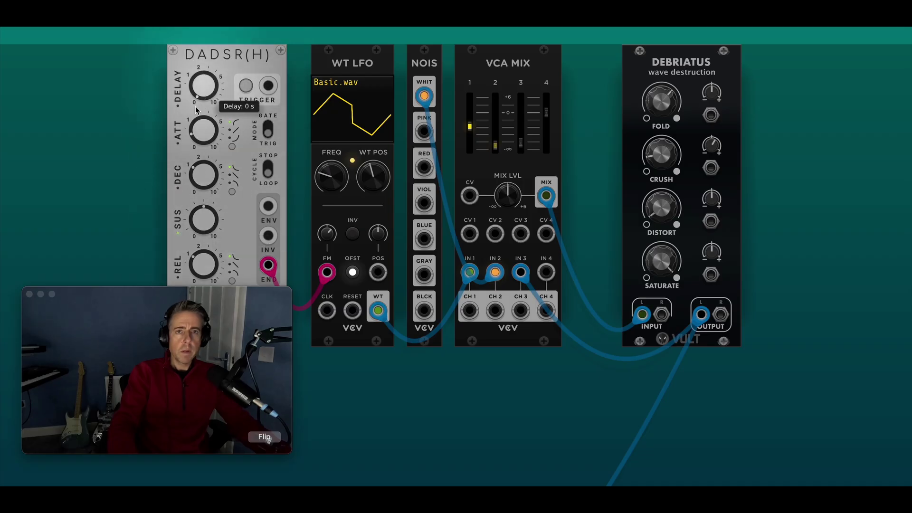
# Step: Set envelope attack to 0 s, sustain about 46%, decay about 2.7 s, and re-trigger to test
pyautogui.moveTo(198, 137); pyautogui.dragTo(198, 143)
pyautogui.moveTo(203, 220); pyautogui.dragTo(203, 223)
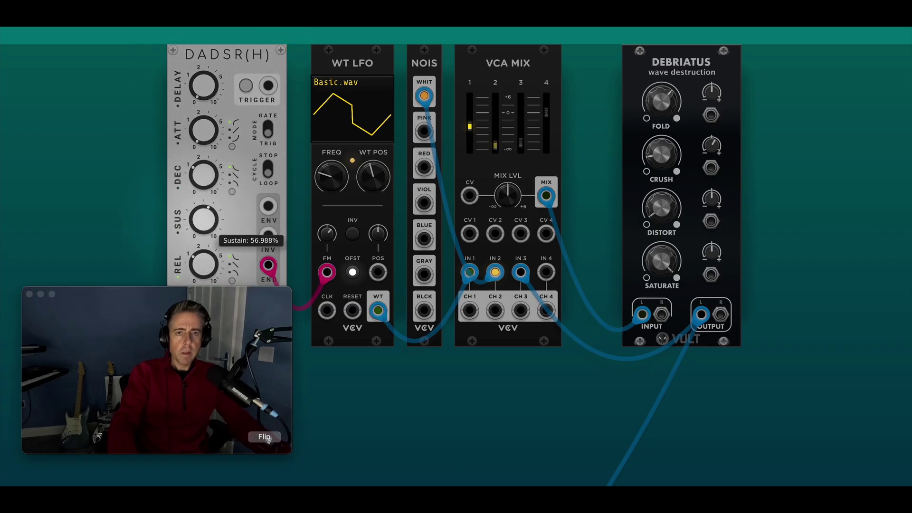
pyautogui.moveTo(204, 175); pyautogui.dragTo(203, 163)
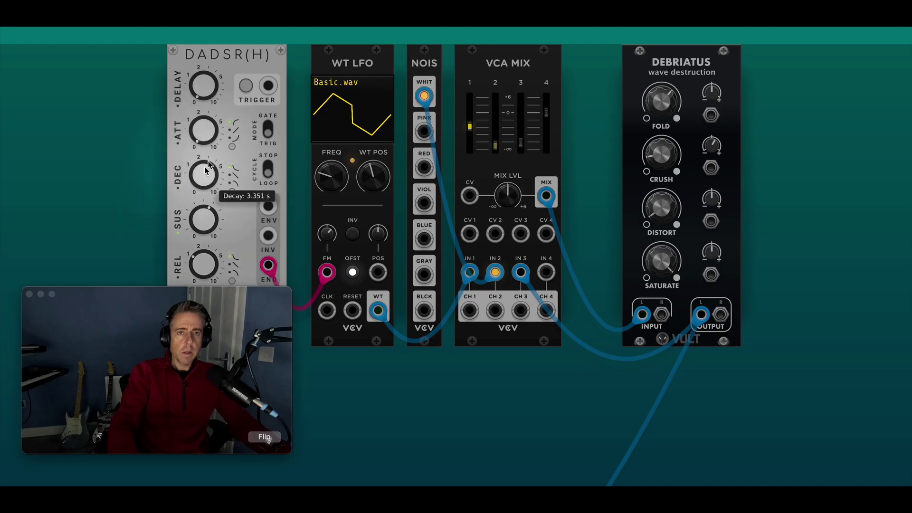
pyautogui.click(246, 91)
pyautogui.click(246, 91)
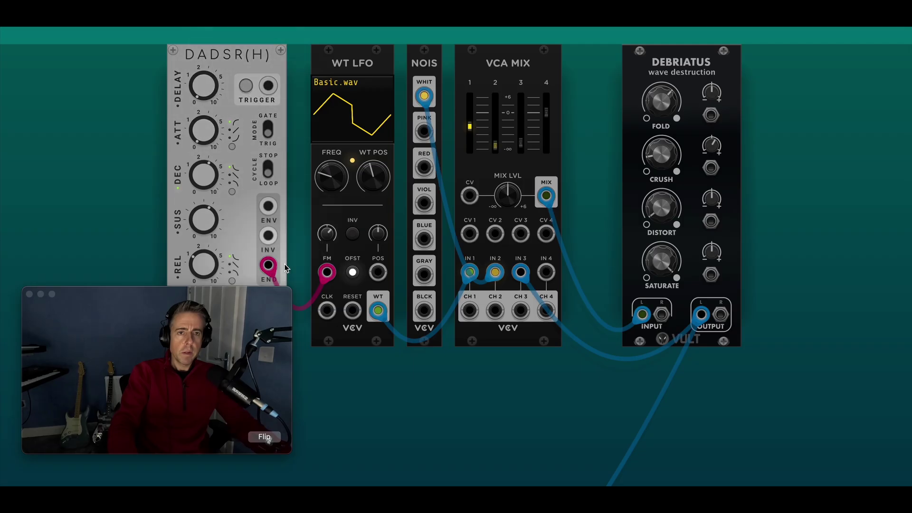
# Step: Move the LFO FM cable to the DADSR(H) ENV output at about 32% depth, then adjust release and raise sustain
pyautogui.moveTo(268, 266); pyautogui.dragTo(269, 206)
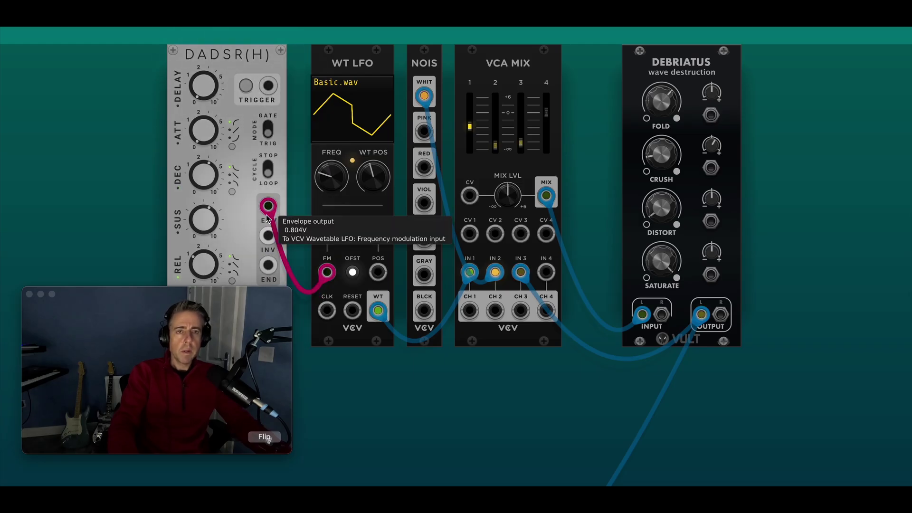
pyautogui.moveTo(327, 233); pyautogui.dragTo(326, 225)
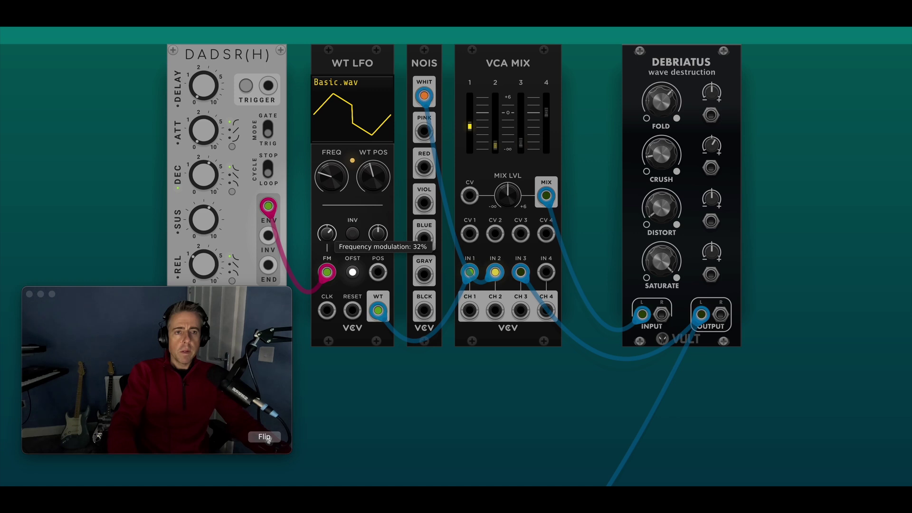
pyautogui.click(246, 86)
pyautogui.moveTo(326, 232); pyautogui.dragTo(327, 231)
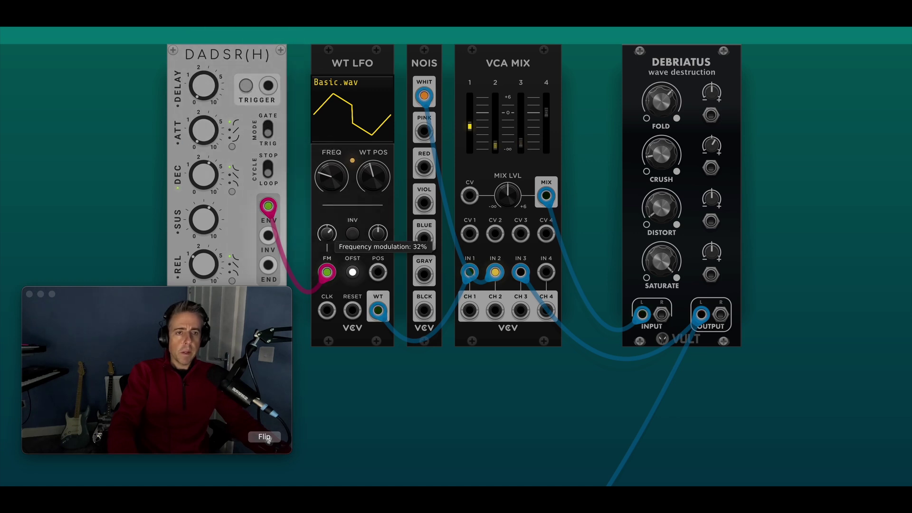
pyautogui.click(247, 88)
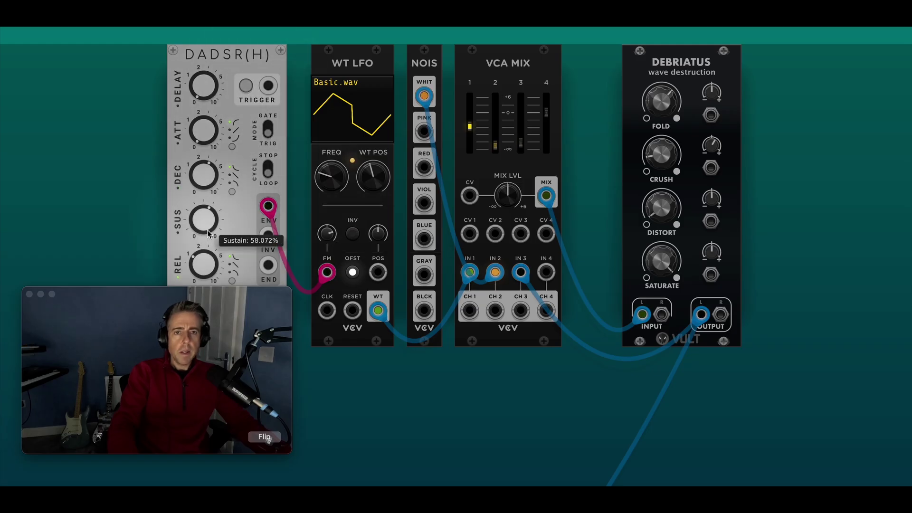
pyautogui.moveTo(207, 282); pyautogui.dragTo(208, 281)
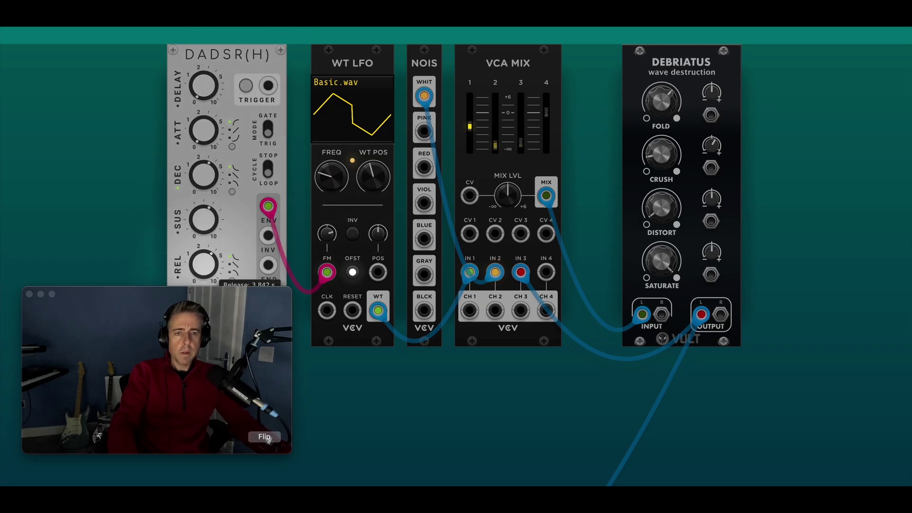
pyautogui.moveTo(205, 219); pyautogui.dragTo(203, 226)
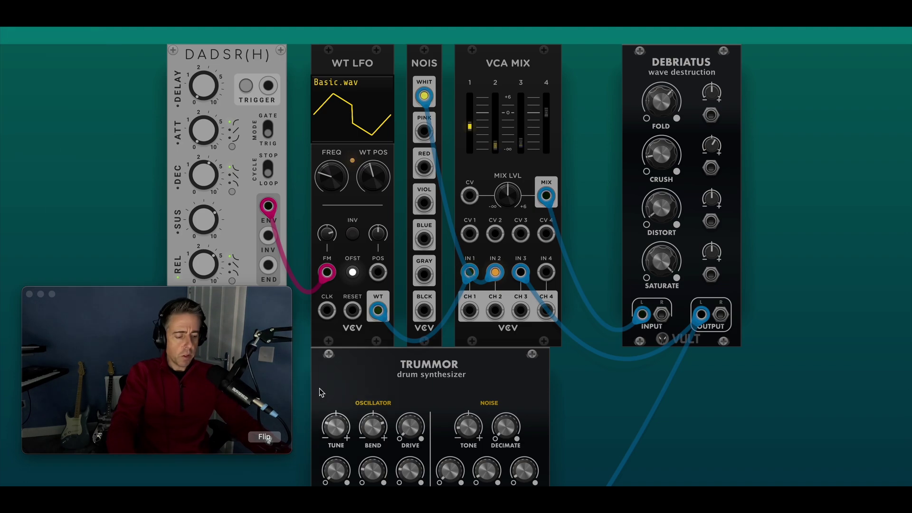
# Step: Patch a trigger into the Trummor's gate and route its output to mixer channel 15 at about -13 dB
pyautogui.hotkey('ctrl', '-')
pyautogui.hotkey('ctrl', '-')
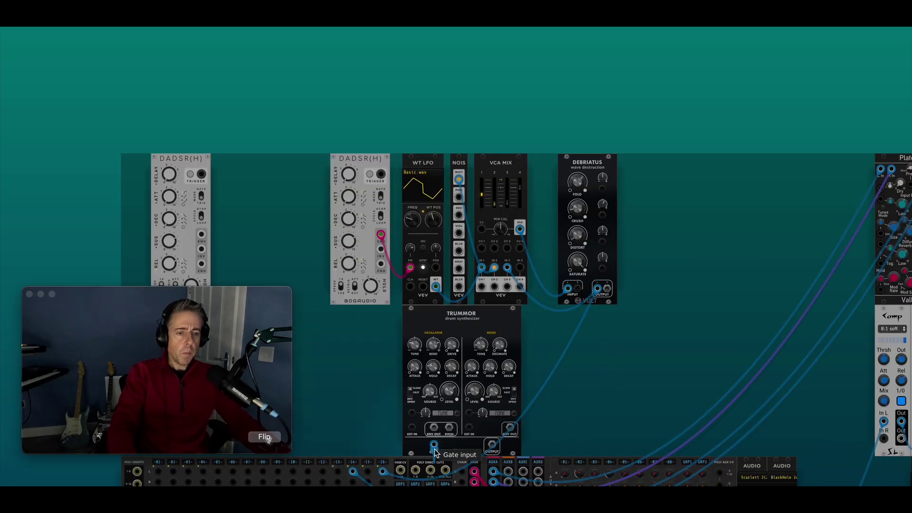
pyautogui.moveTo(434, 445); pyautogui.dragTo(487, 269)
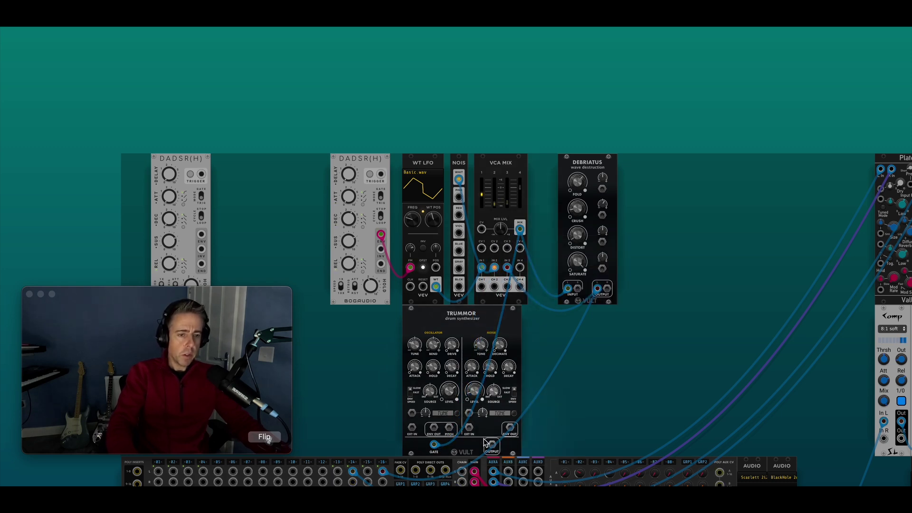
pyautogui.scroll(-2, 380, 456)
pyautogui.scroll(-5, 377, 457)
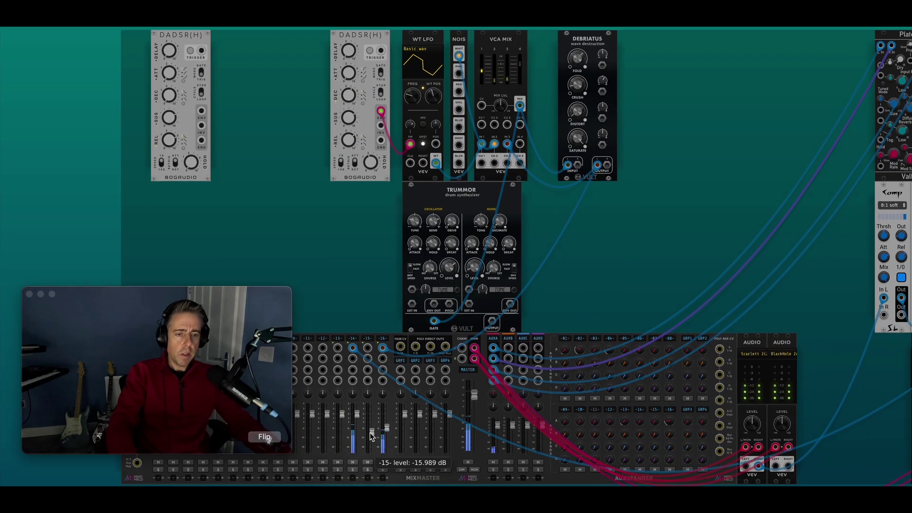
pyautogui.moveTo(367, 348); pyautogui.dragTo(492, 324)
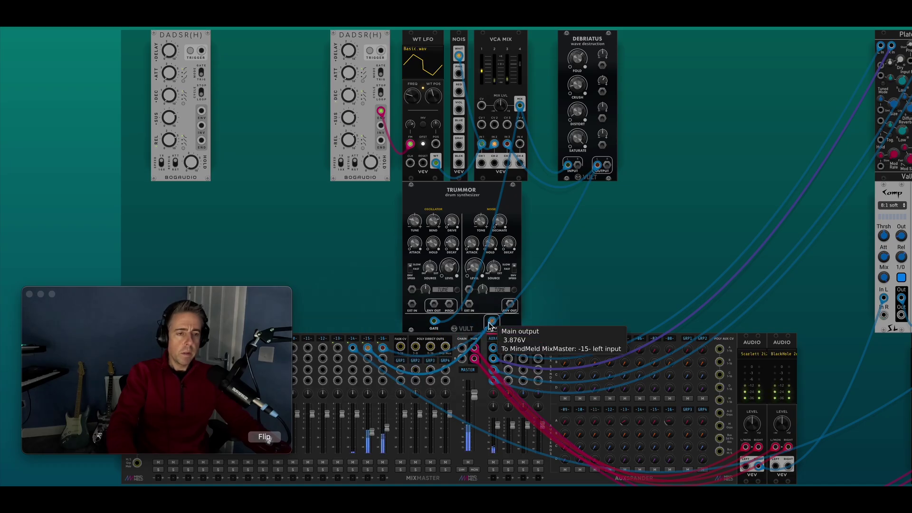
pyautogui.moveTo(372, 433)
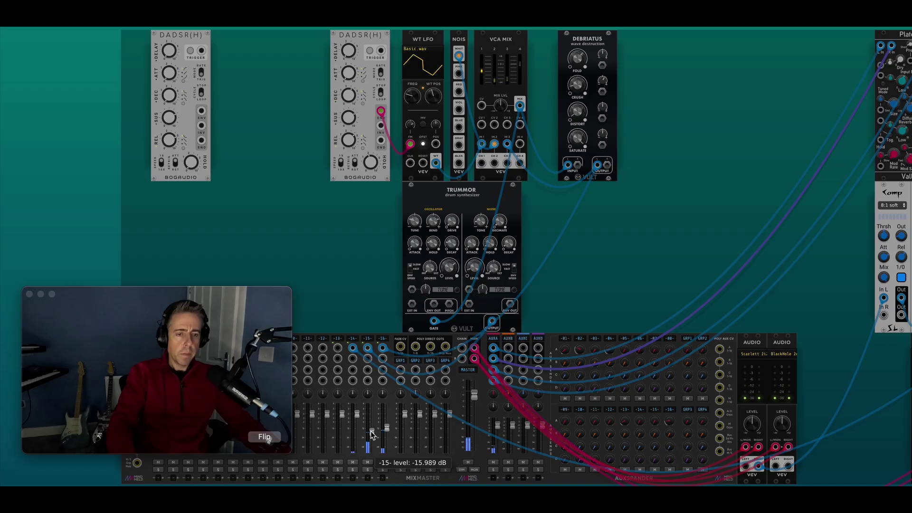
pyautogui.moveTo(372, 434); pyautogui.dragTo(372, 432)
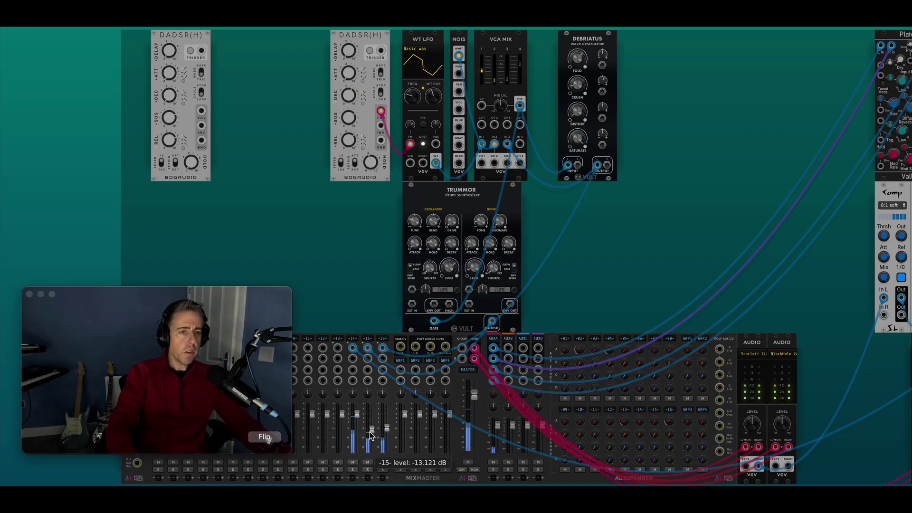
# Step: Set the Trummor's oscillator decay to 0.542 and hold to 0.555
pyautogui.moveTo(453, 244)
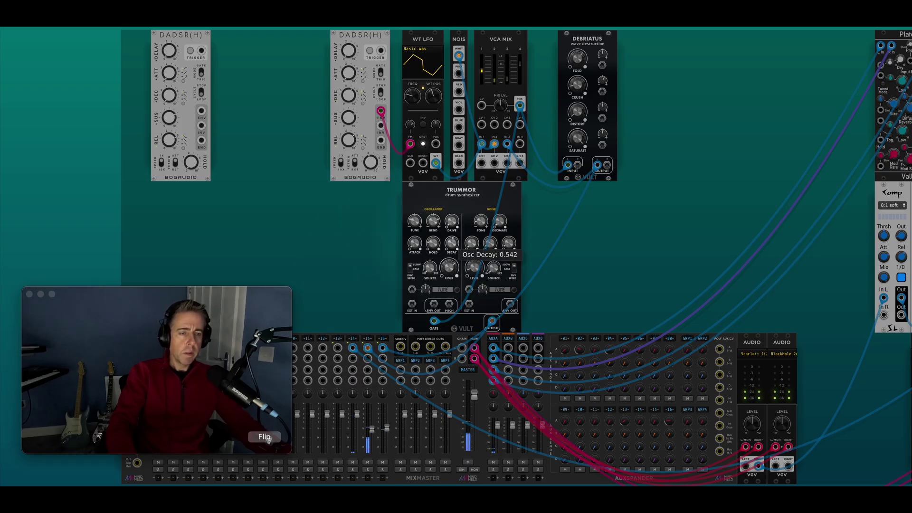
pyautogui.moveTo(452, 242); pyautogui.dragTo(452, 242)
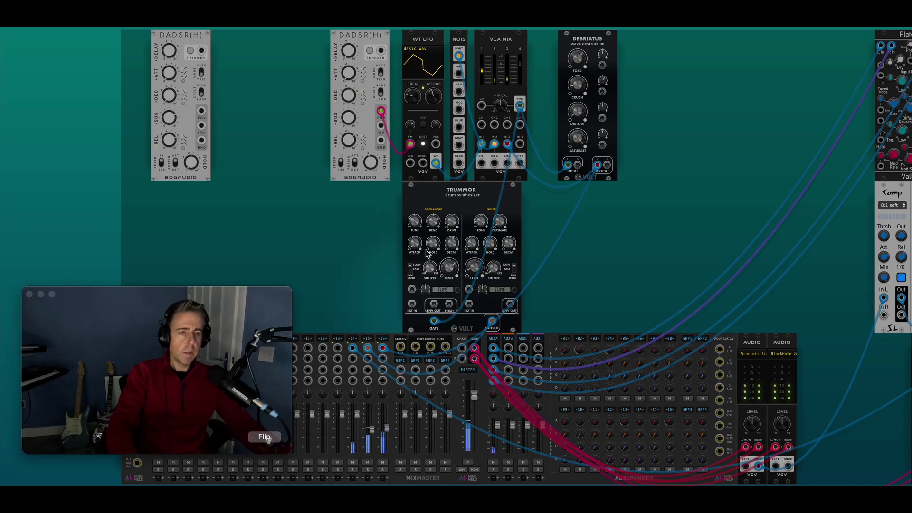
pyautogui.moveTo(432, 243); pyautogui.dragTo(433, 241)
pyautogui.scroll(2, 467, 277)
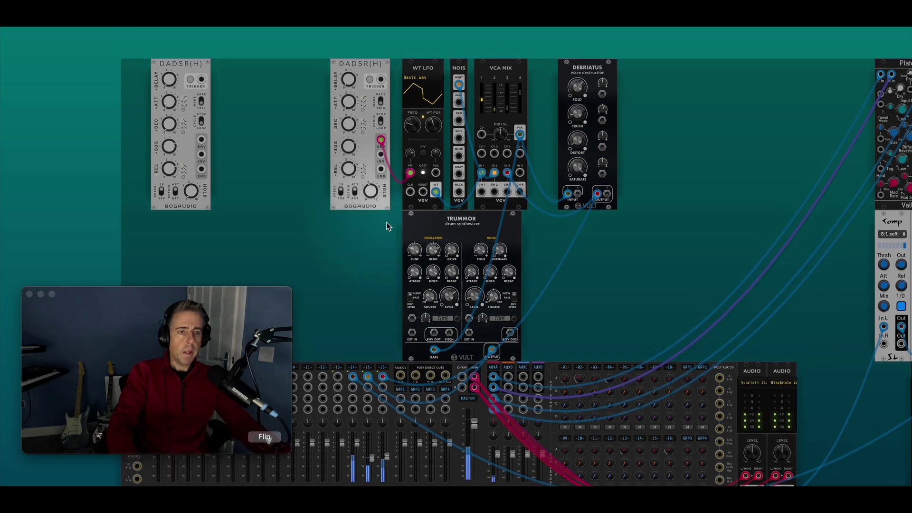
# Step: Duplicate the Trummor to its left, gate the copy, and send its output to mixer channel 13
pyautogui.moveTo(387, 228); pyautogui.dragTo(411, 247)
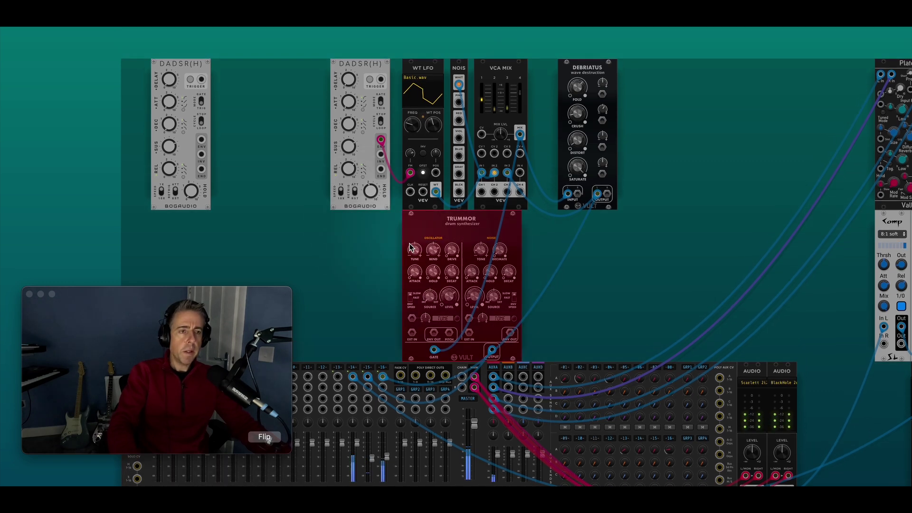
pyautogui.hotkey('ctrl', 'd')
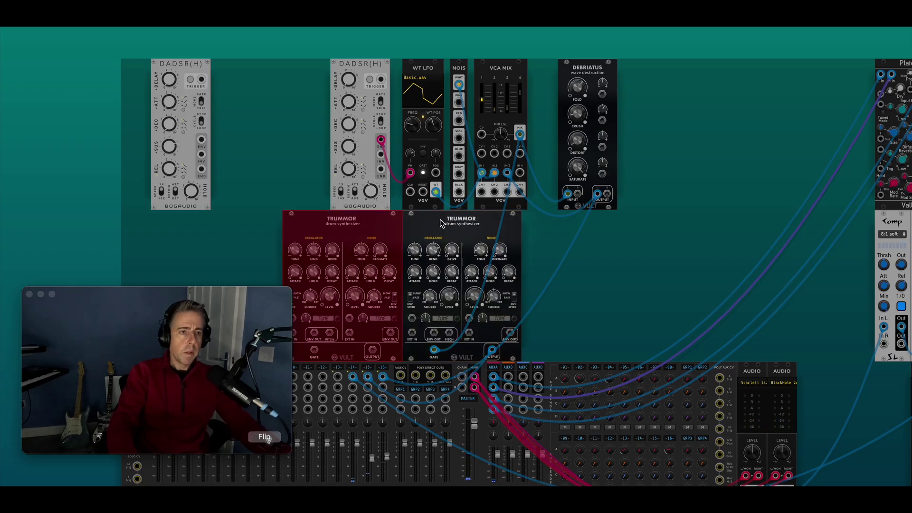
pyautogui.click(266, 163)
pyautogui.moveTo(365, 369); pyautogui.dragTo(381, 163)
pyautogui.scroll(-1, 302, 244)
pyautogui.moveTo(373, 351); pyautogui.dragTo(338, 370)
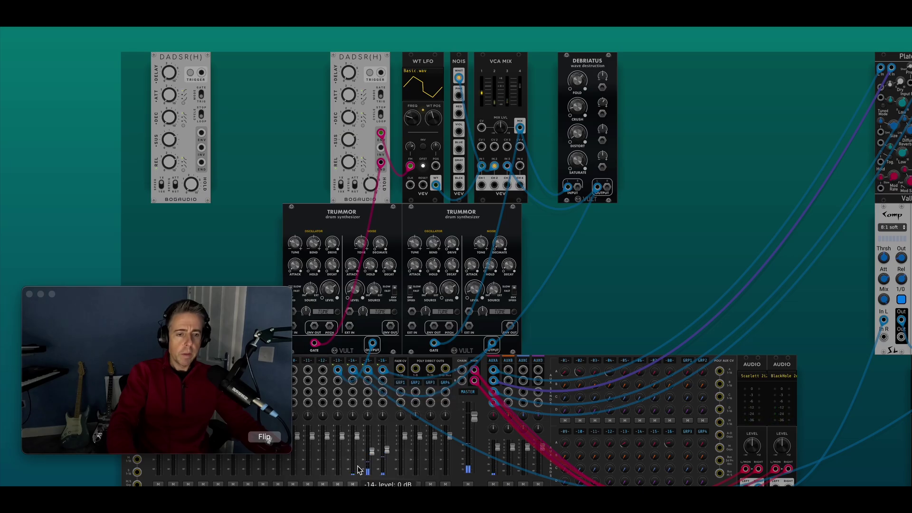
# Step: Raise channel 13 to about 6 dB and lower channel 16 to about -12.4 dB
pyautogui.moveTo(343, 442)
pyautogui.mouseDown()
pyautogui.moveTo(343, 426)
pyautogui.moveTo(342, 433)
pyautogui.mouseUp()
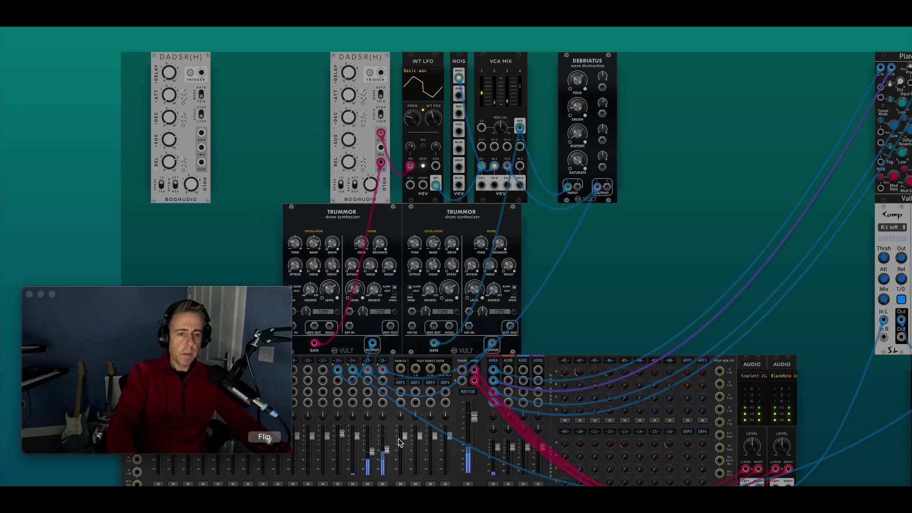
pyautogui.moveTo(387, 450)
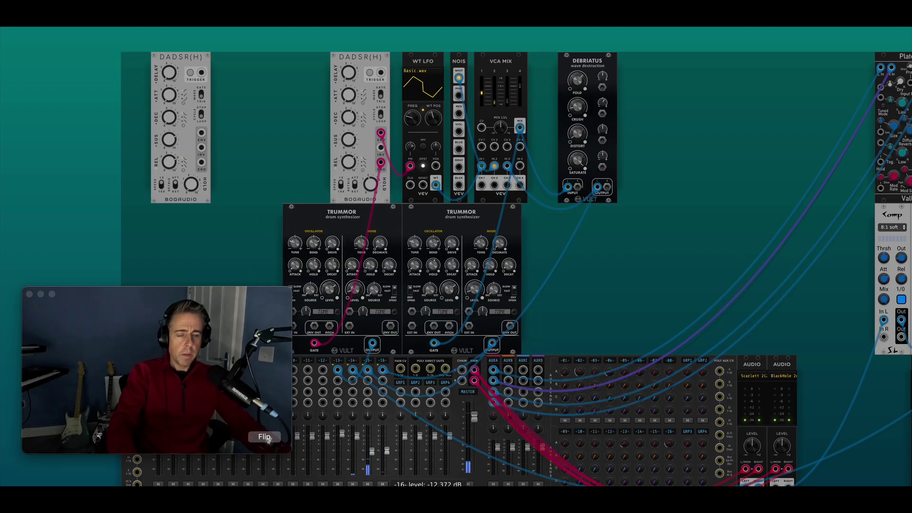
pyautogui.moveTo(387, 450); pyautogui.dragTo(387, 450)
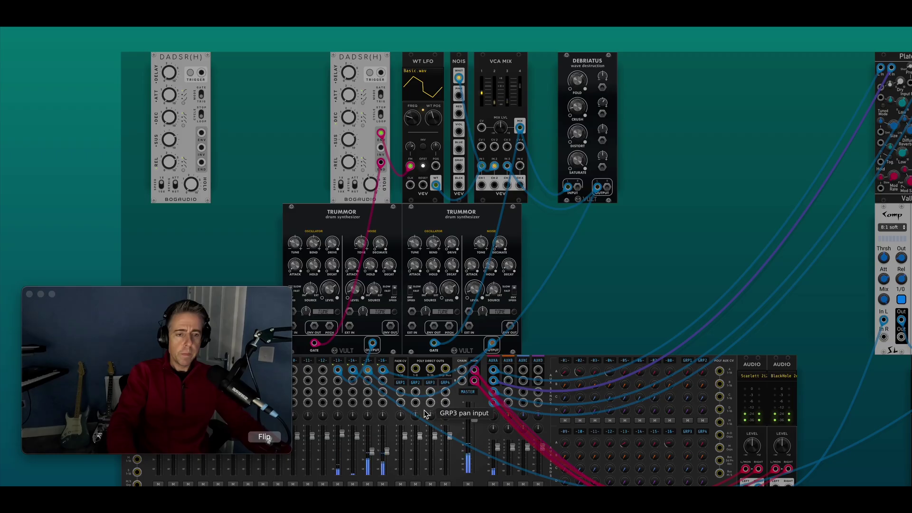
pyautogui.moveTo(338, 268)
pyautogui.scroll(-1, 325, 334)
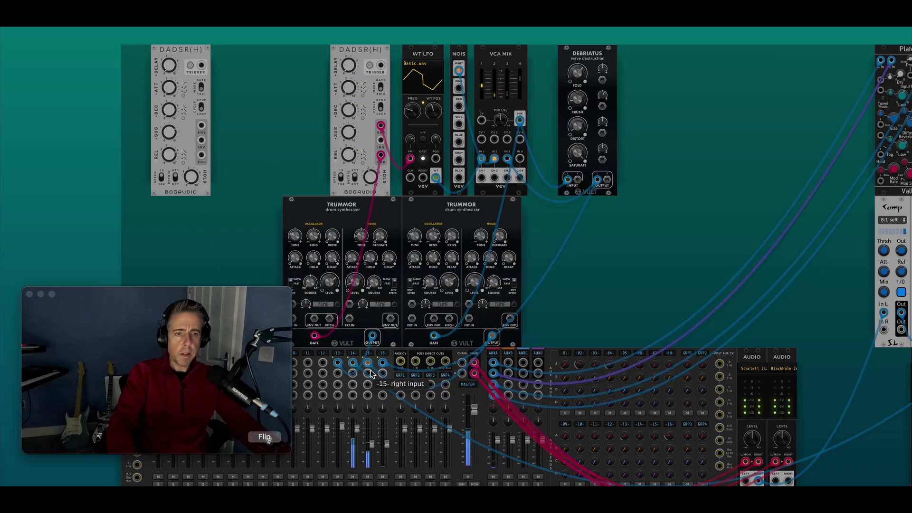
# Step: Turn channel 13's high-pass cutoff to OFF and pull its fader to about 1 dB
pyautogui.rightClick(338, 355)
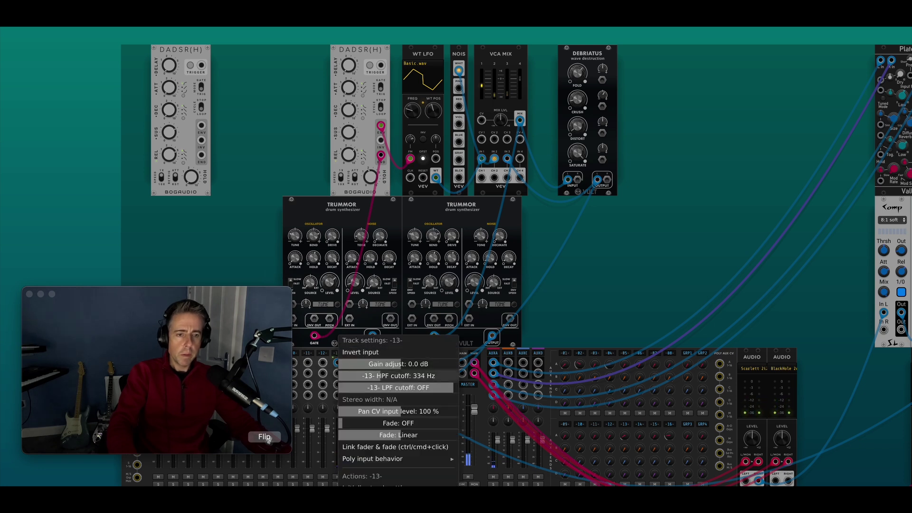
pyautogui.moveTo(400, 376); pyautogui.dragTo(345, 375)
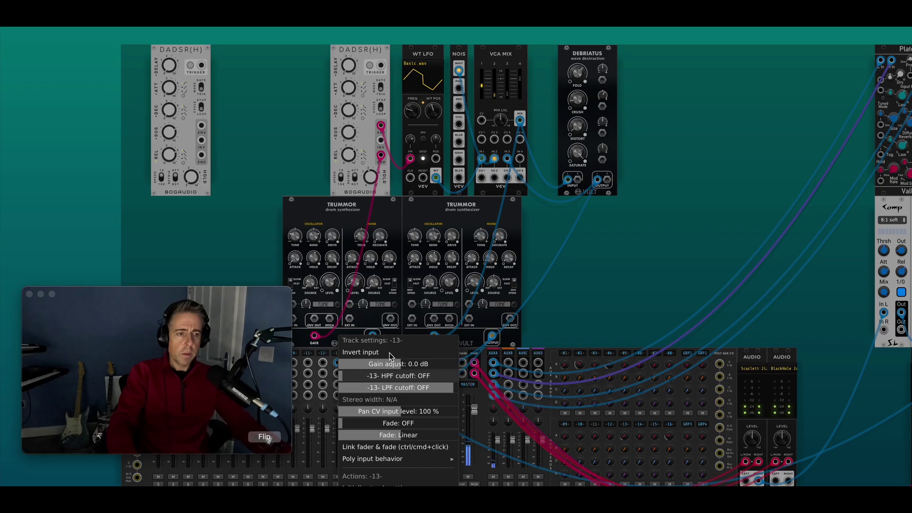
pyautogui.click(605, 307)
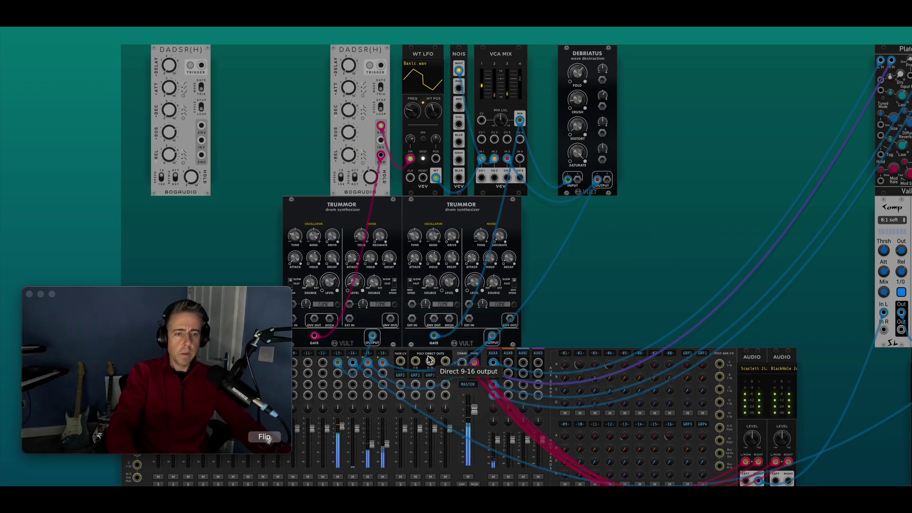
pyautogui.moveTo(345, 429); pyautogui.dragTo(345, 434)
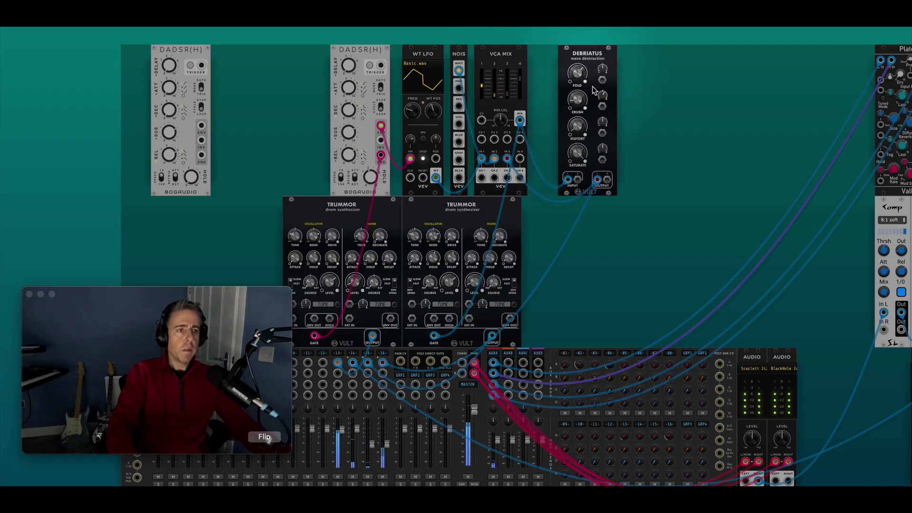
# Step: Add the Texture Synthesizer, feed it the channel 16 signal with input gain 0.8, and cable its output to the mixer
pyautogui.rightClick(636, 147)
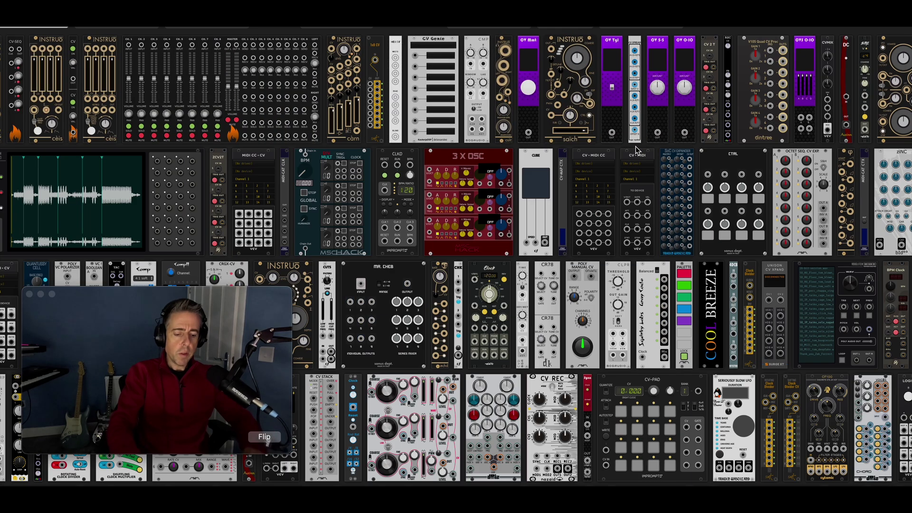
pyautogui.scroll(-10, 635, 147)
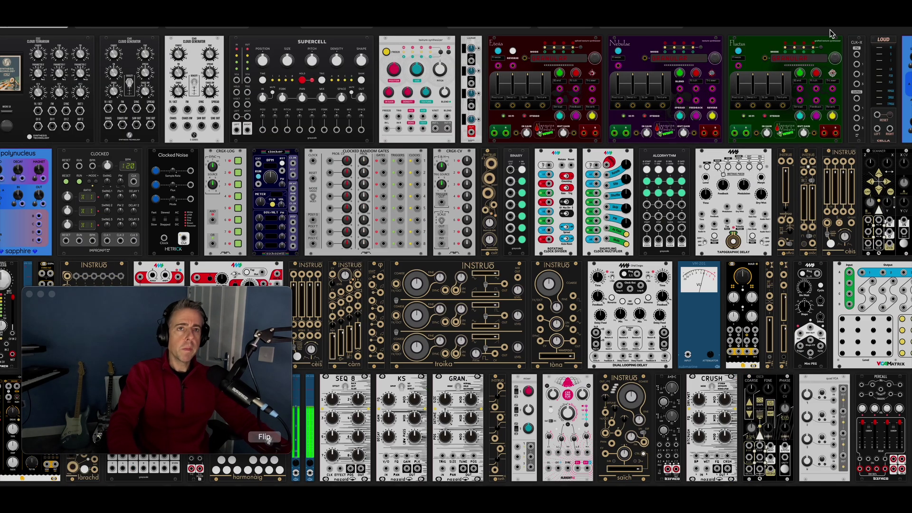
pyautogui.click(420, 55)
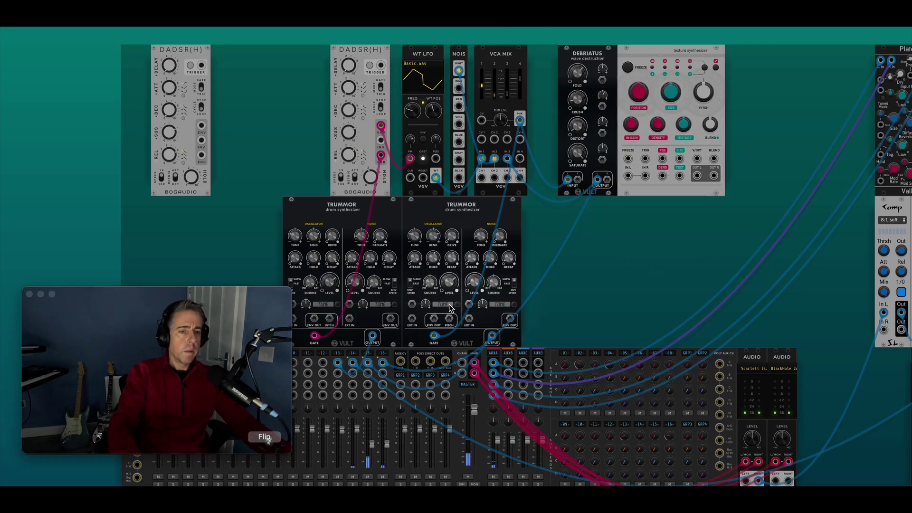
pyautogui.moveTo(391, 368); pyautogui.dragTo(628, 176)
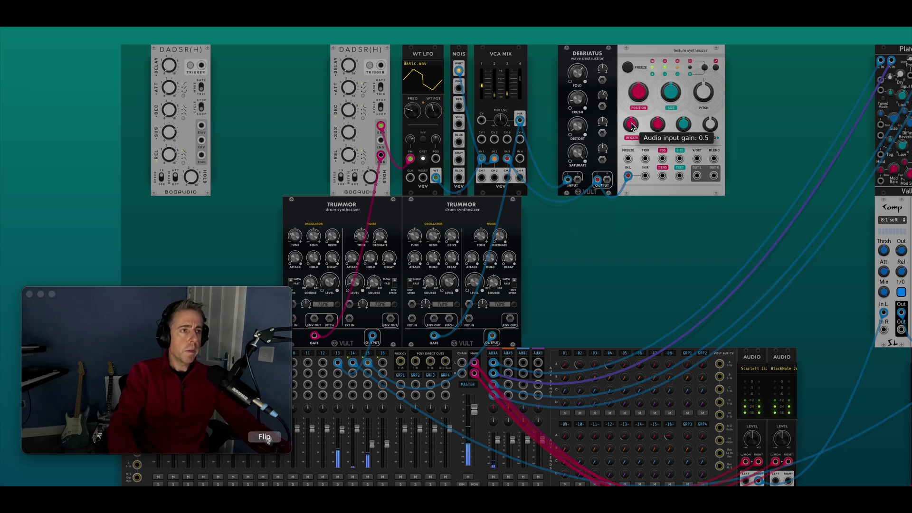
pyautogui.moveTo(630, 124); pyautogui.dragTo(630, 113)
pyautogui.moveTo(697, 179)
pyautogui.mouseDown()
pyautogui.moveTo(428, 342)
pyautogui.moveTo(366, 367)
pyautogui.moveTo(383, 374)
pyautogui.moveTo(695, 177)
pyautogui.moveTo(712, 179)
pyautogui.mouseUp()
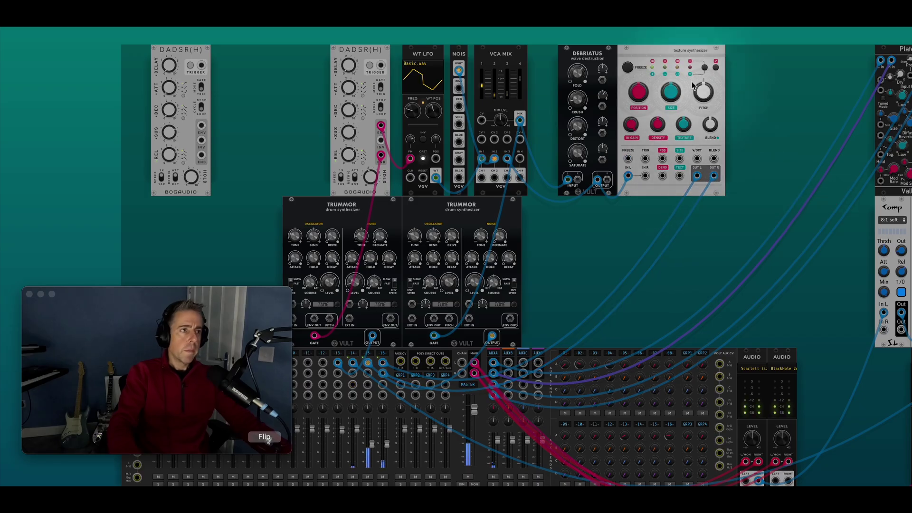
# Step: Increase the Texture Synthesizer's grain density and adjust its pitch
pyautogui.moveTo(658, 126)
pyautogui.moveTo(658, 126); pyautogui.dragTo(658, 115)
pyautogui.moveTo(704, 92)
pyautogui.moveTo(704, 93); pyautogui.dragTo(705, 82)
pyautogui.scroll(-1, 701, 119)
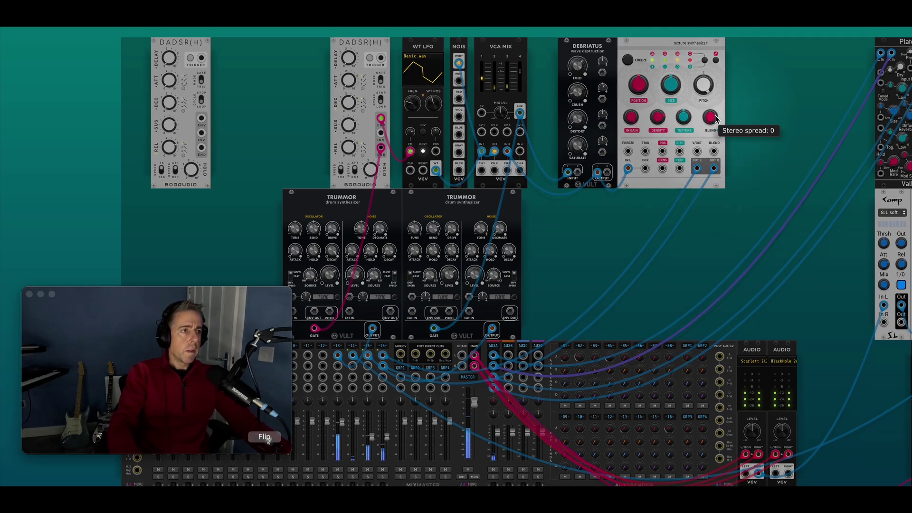
# Step: Set the texture synth's stereo spread to about 0.66, a little feedback, and reverb around 0.55
pyautogui.moveTo(712, 119); pyautogui.dragTo(712, 110)
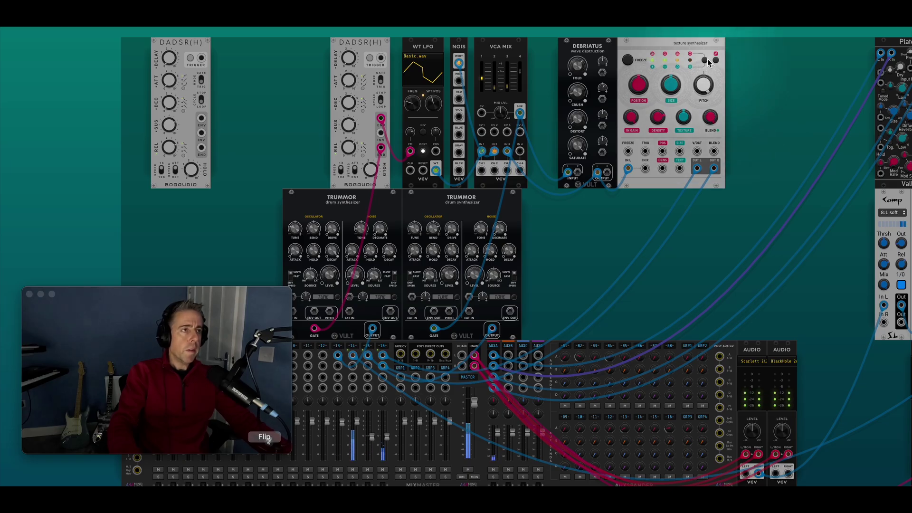
pyautogui.click(707, 58)
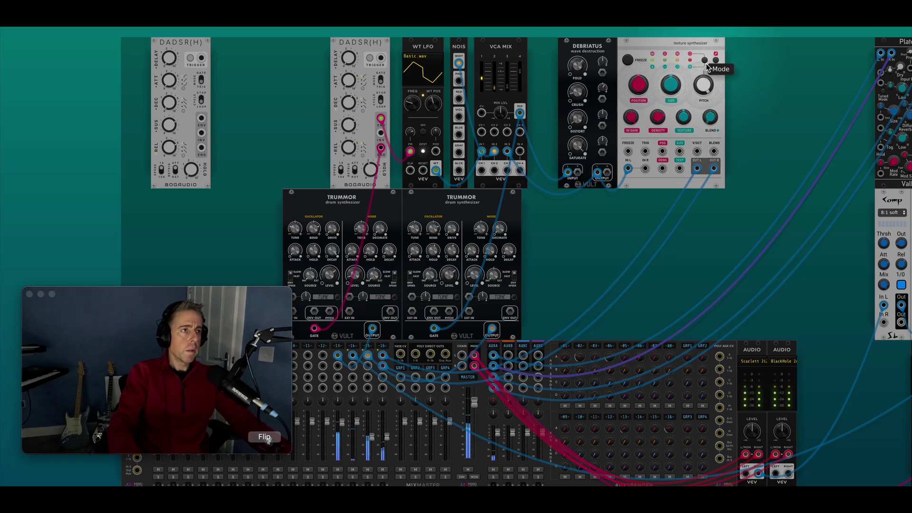
pyautogui.moveTo(709, 117); pyautogui.dragTo(709, 114)
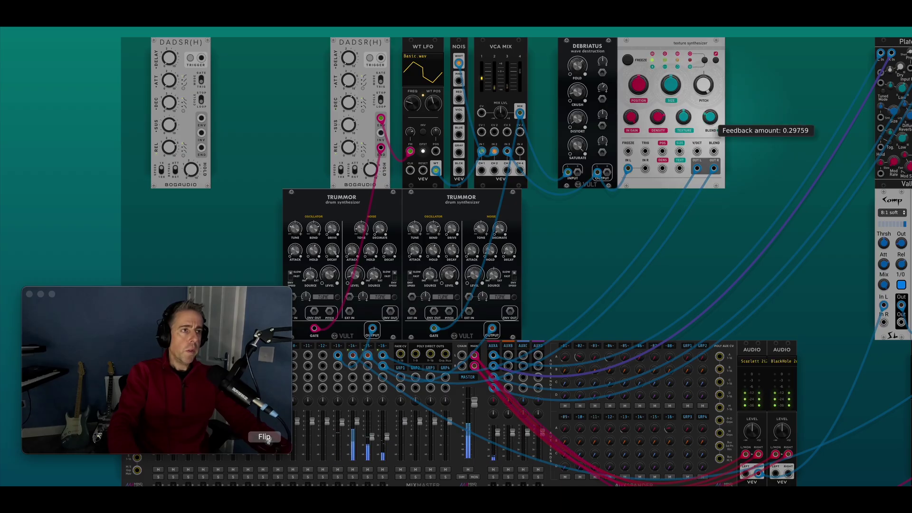
pyautogui.click(704, 62)
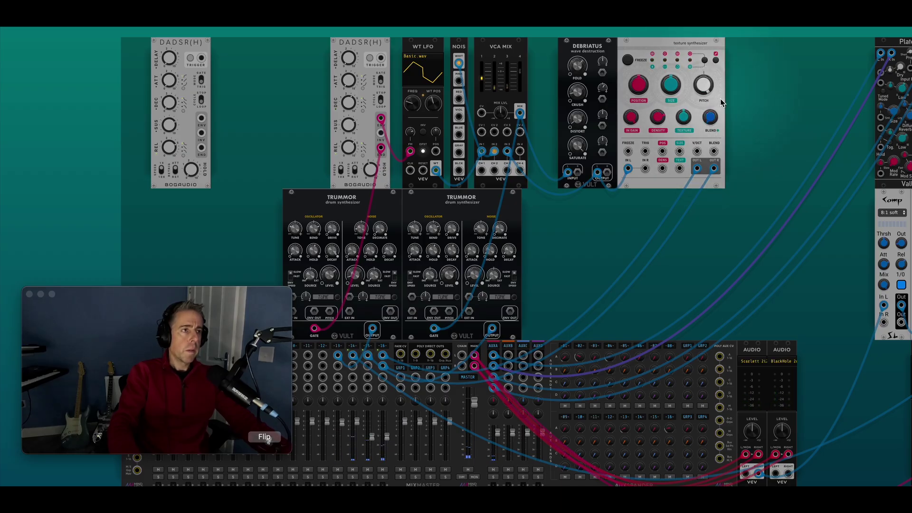
pyautogui.moveTo(709, 117); pyautogui.dragTo(710, 113)
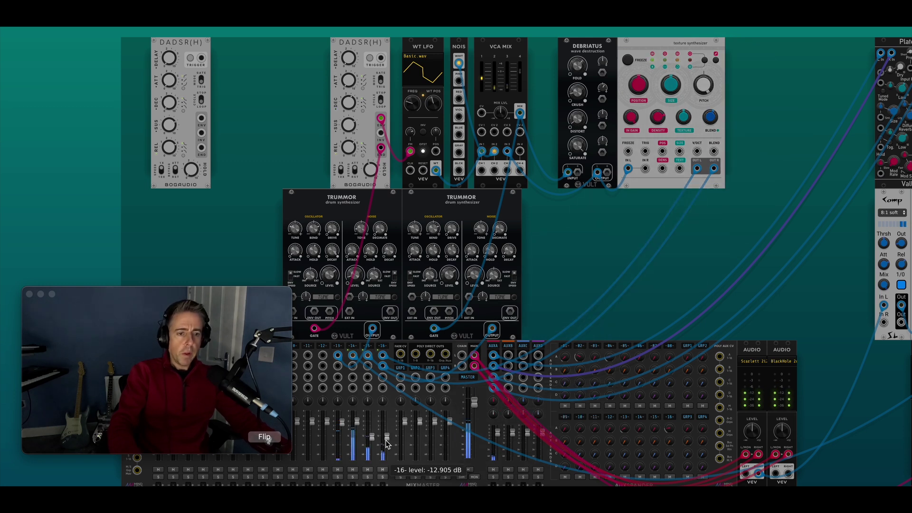
# Step: Raise mixer channel 16 to about -3 dB, audition channel 14 solo, and silence VCA MIX channel 3
pyautogui.moveTo(387, 443)
pyautogui.mouseDown()
pyautogui.moveTo(387, 418)
pyautogui.moveTo(388, 432)
pyautogui.mouseUp()
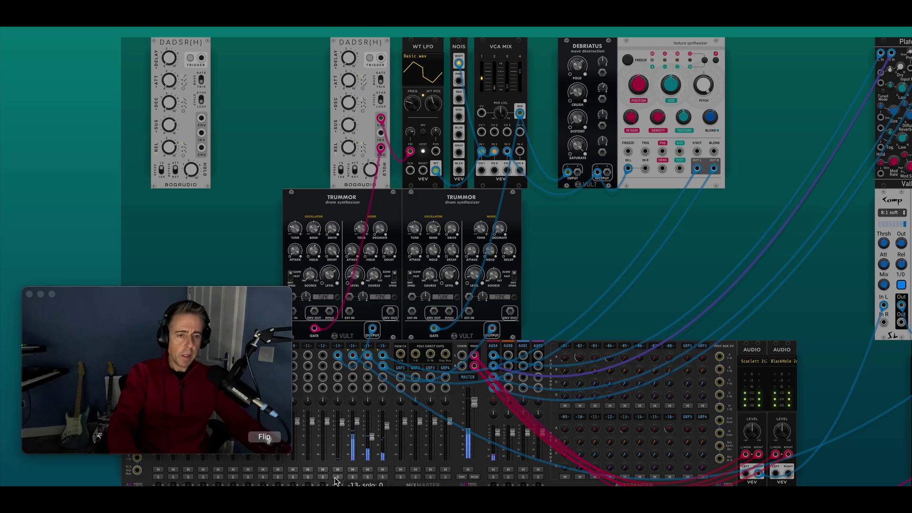
pyautogui.click(352, 476)
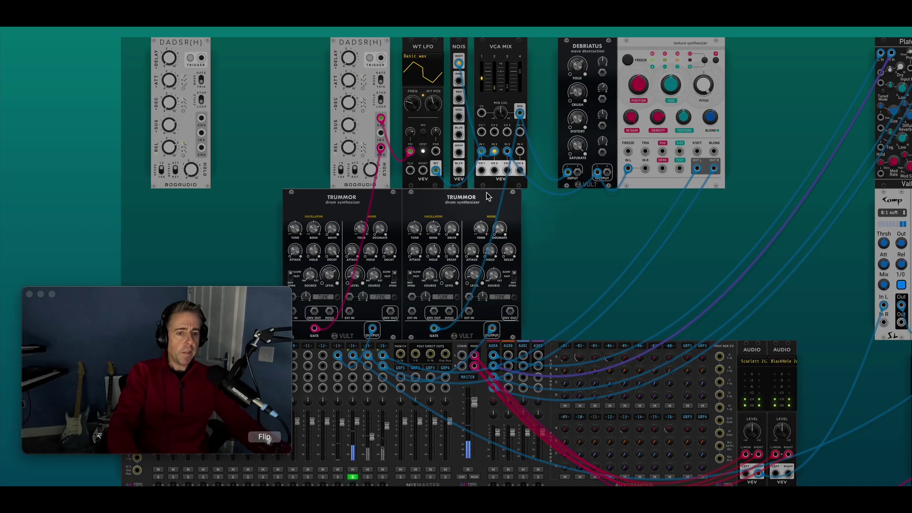
pyautogui.click(353, 477)
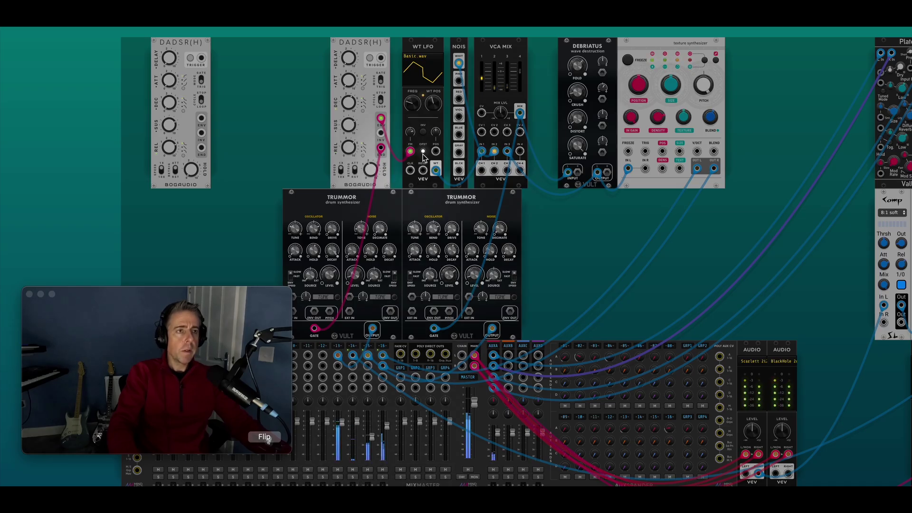
pyautogui.moveTo(507, 90); pyautogui.dragTo(507, 81)
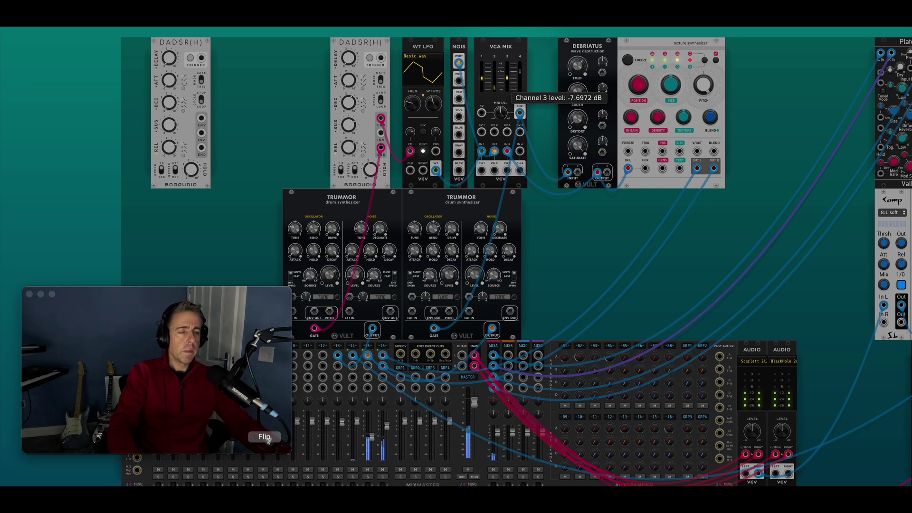
pyautogui.moveTo(507, 81); pyautogui.dragTo(507, 90)
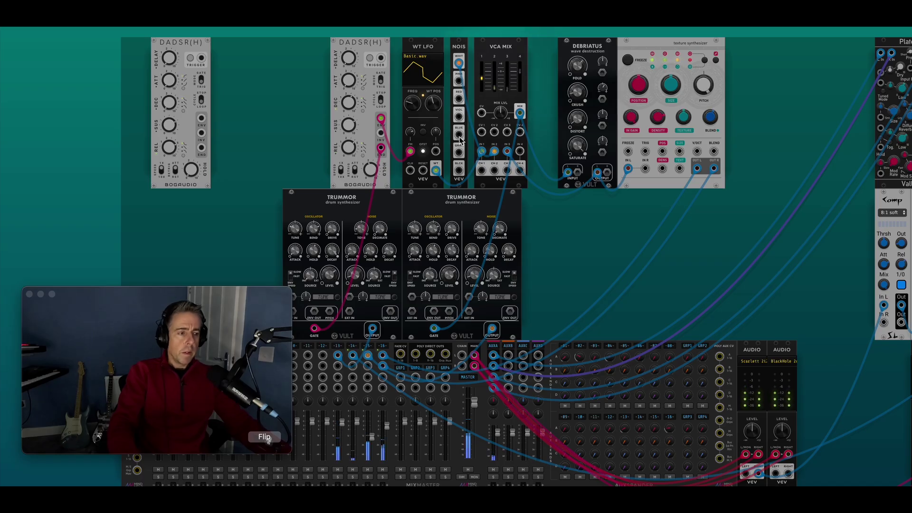
# Step: Add the Caudal chaos module and set its speed to about -0.13
pyautogui.rightClick(591, 233)
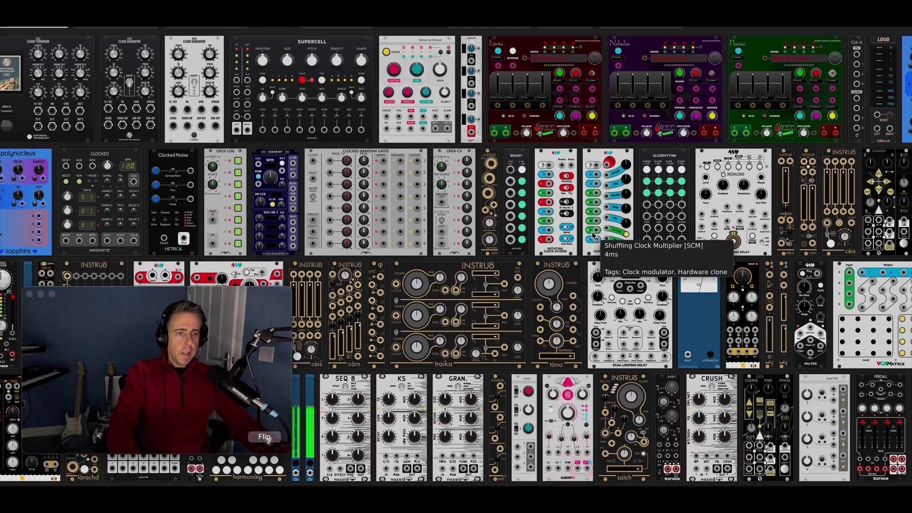
pyautogui.scroll(-20, 593, 236)
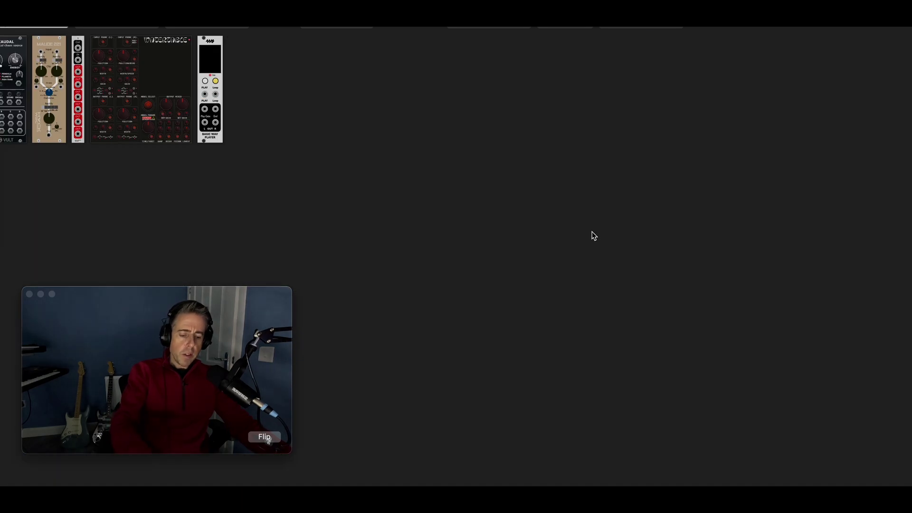
pyautogui.scroll(-3, 593, 236)
pyautogui.click(352, 190)
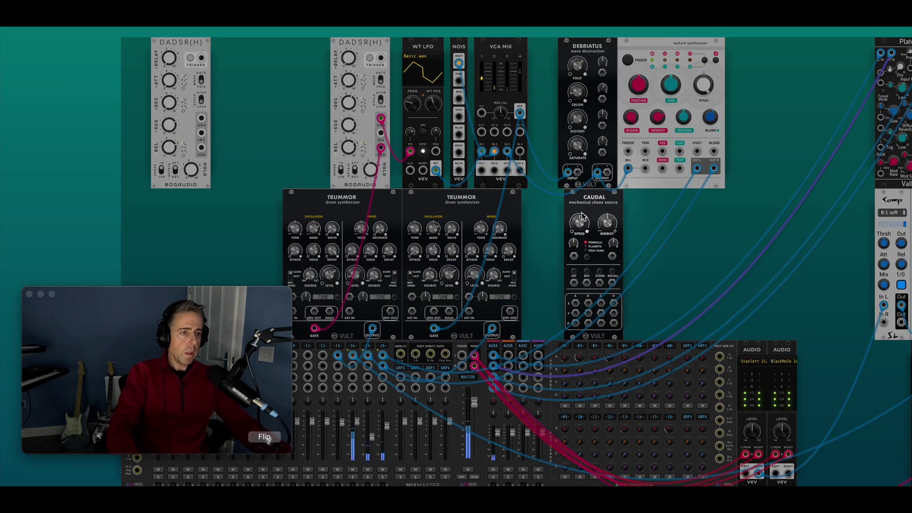
pyautogui.moveTo(578, 222); pyautogui.dragTo(579, 224)
# Step: Patch Caudal A/X to VCA MIX CV 3, raise channel 3 to -20 dB, and cable BX to Debriatus
pyautogui.scroll(1, 589, 304)
pyautogui.moveTo(575, 310); pyautogui.dragTo(507, 138)
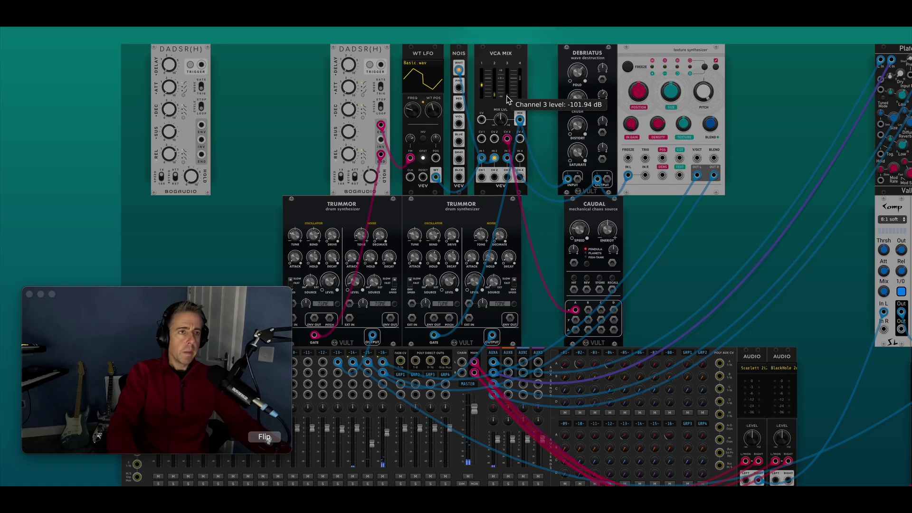
pyautogui.moveTo(507, 90); pyautogui.dragTo(507, 86)
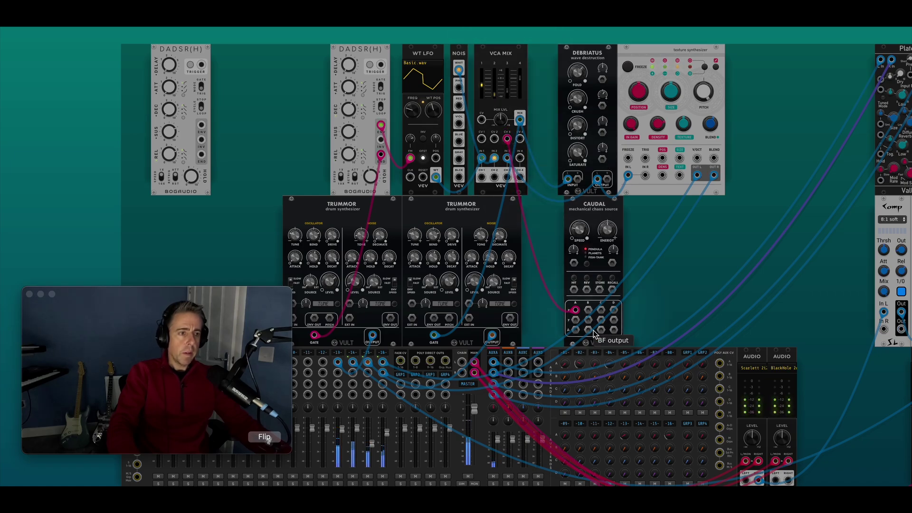
pyautogui.moveTo(588, 310); pyautogui.dragTo(603, 50)
pyautogui.scroll(-1, 588, 158)
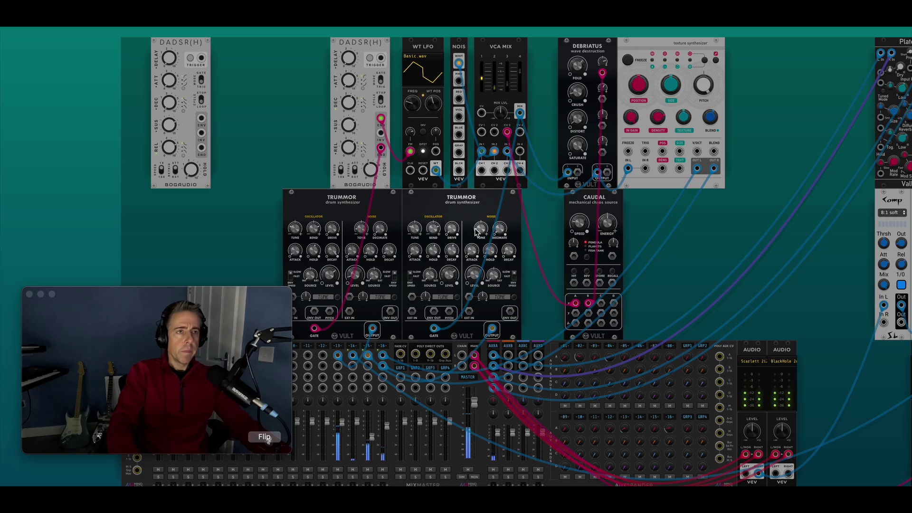
# Step: Set VCA MIX channel 2 to about -34 dB, speed the WT LFO to 0.012 Hz, and solo mixer channel 14
pyautogui.moveTo(500, 95); pyautogui.dragTo(499, 97)
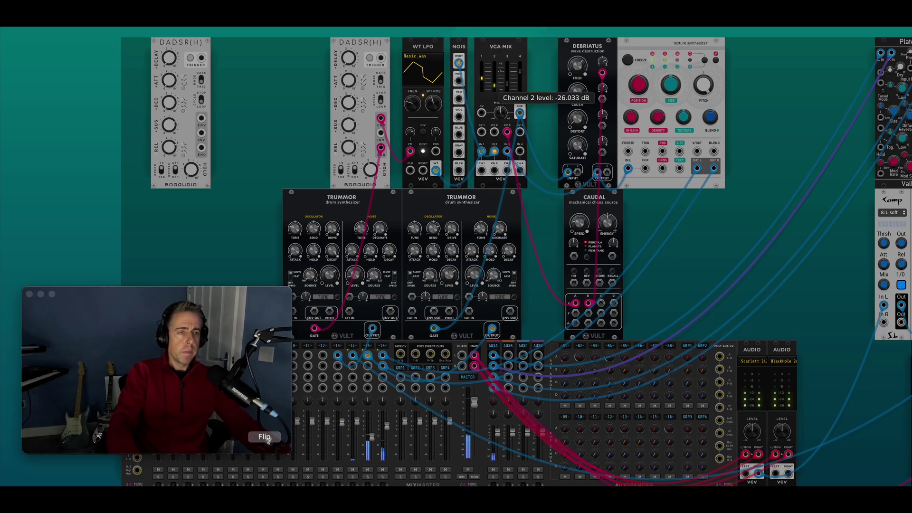
pyautogui.moveTo(500, 97); pyautogui.dragTo(504, 199)
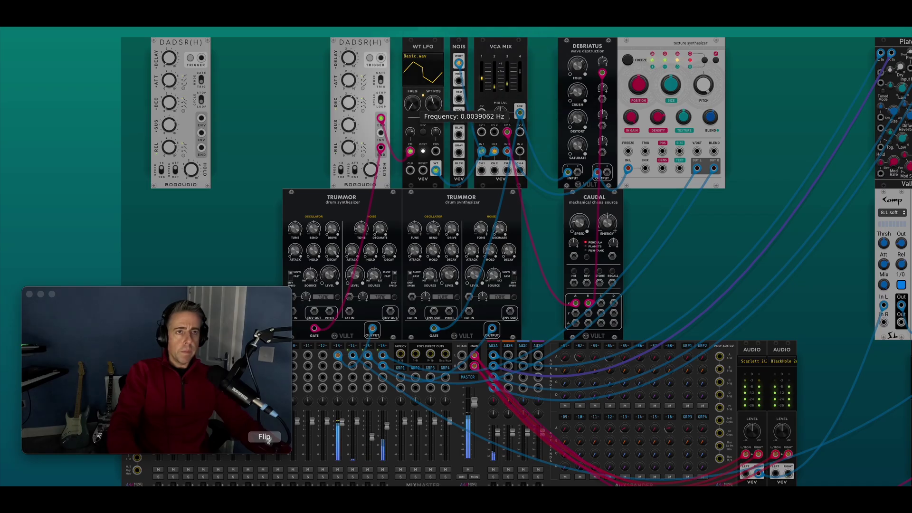
pyautogui.moveTo(412, 103); pyautogui.dragTo(412, 97)
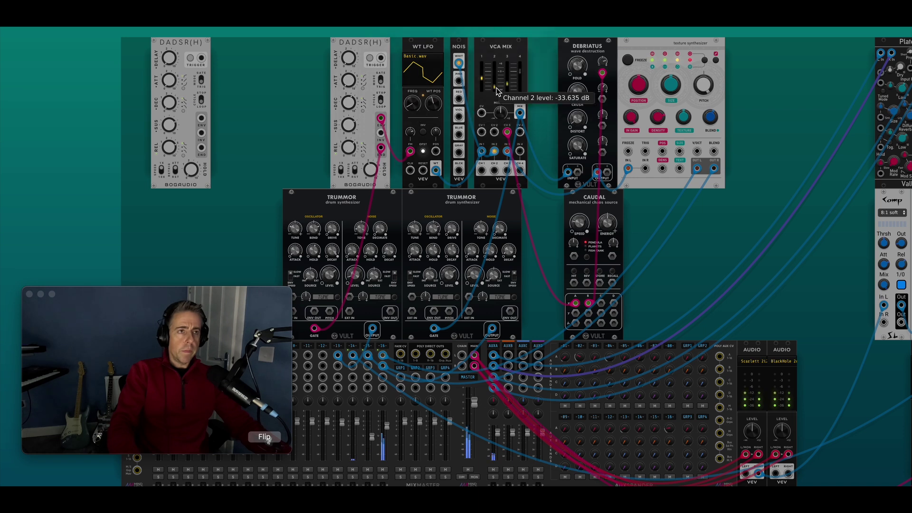
pyautogui.moveTo(495, 80); pyautogui.dragTo(494, 82)
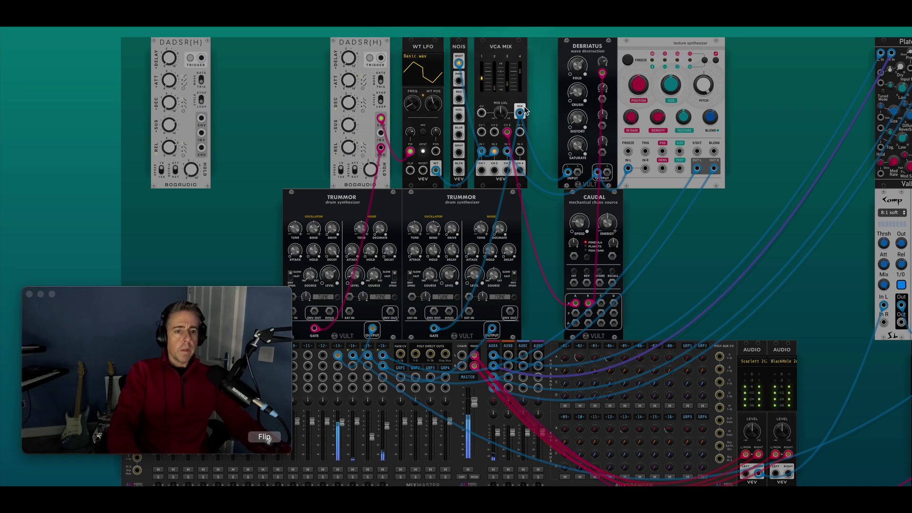
pyautogui.click(352, 478)
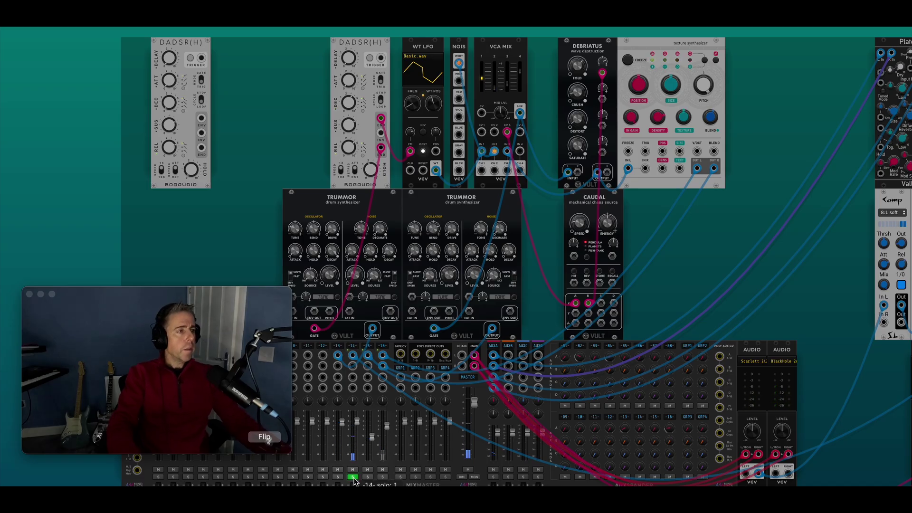